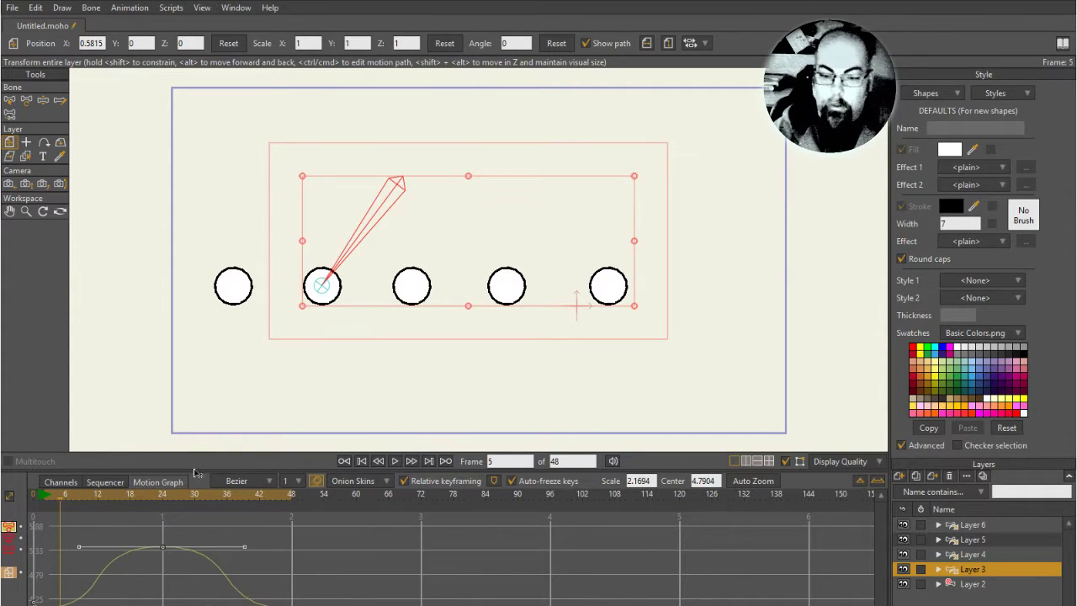
- Play back the swinging animation to review it, with Layer 2's child layer briefly expanded
{"action": "left_click_drag", "start_coordinate": [61, 504], "coordinate": [43, 505]}
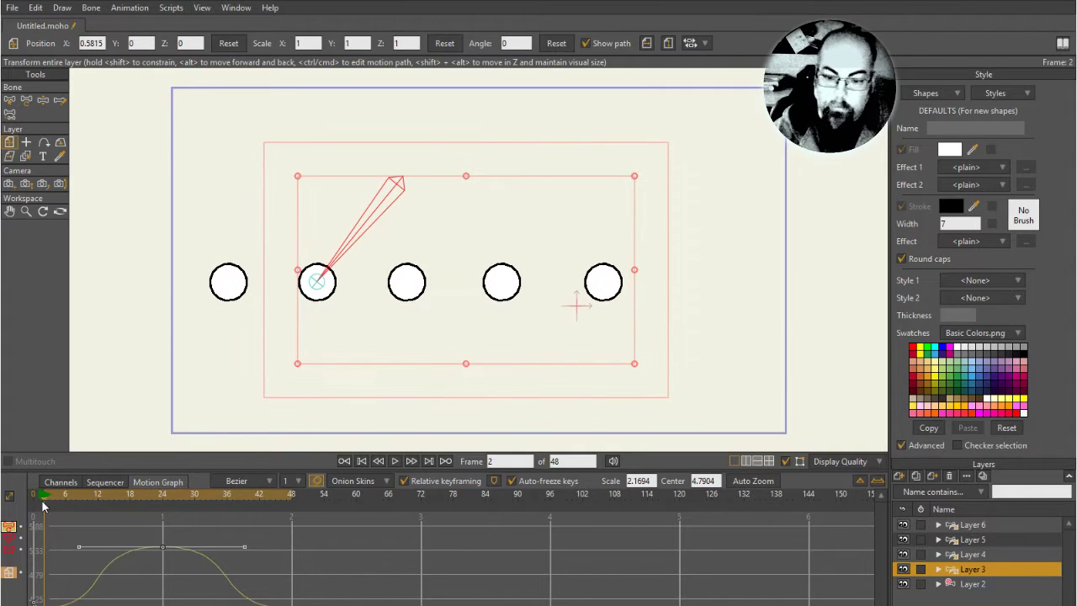
{"action": "left_click", "coordinate": [936, 586]}
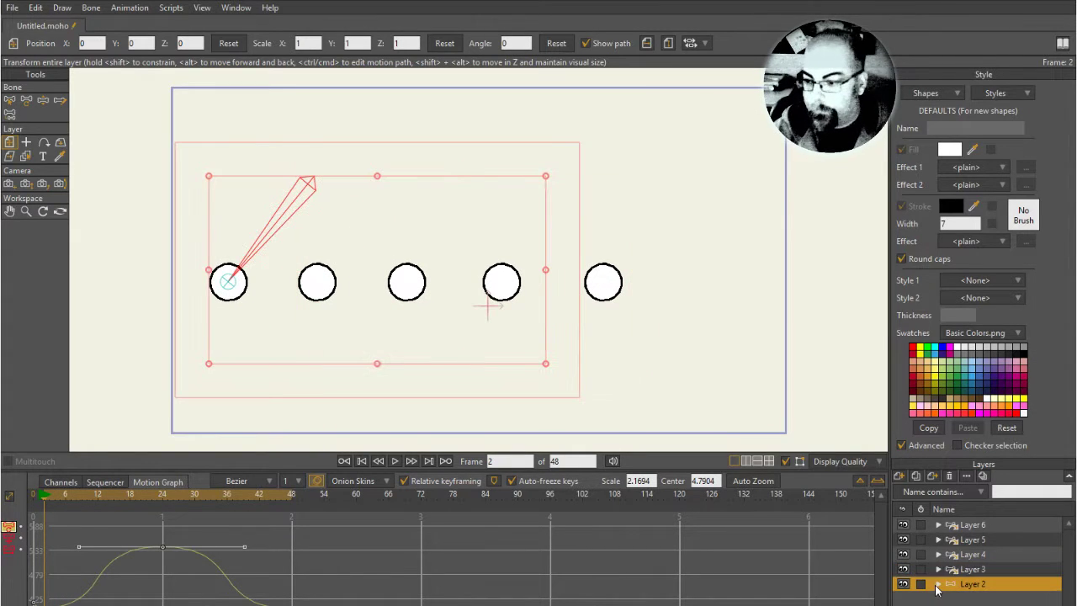
{"action": "left_click", "coordinate": [938, 584]}
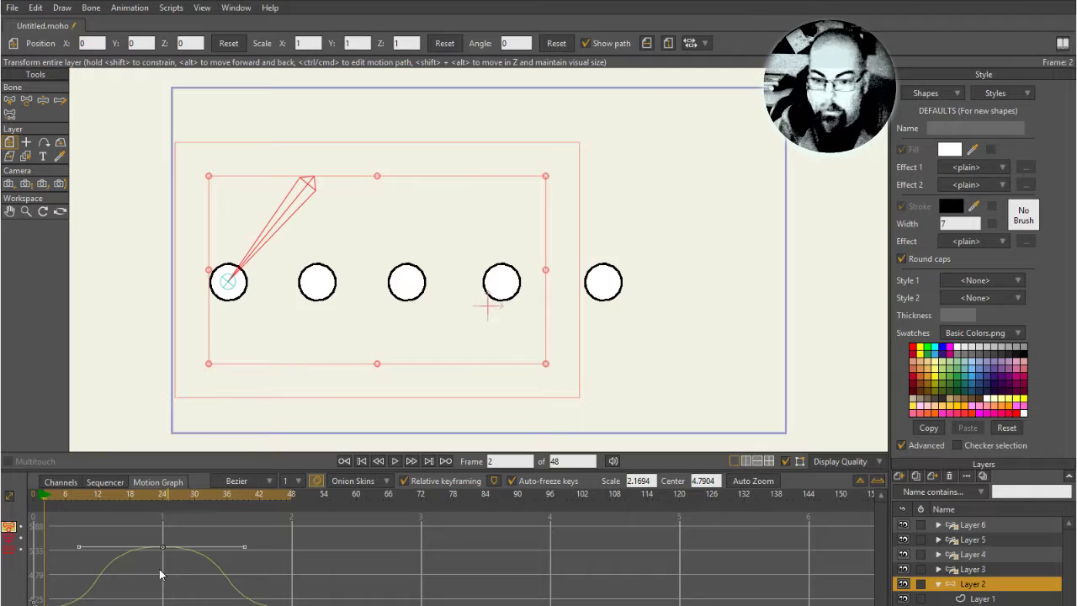
{"action": "key", "text": "space"}
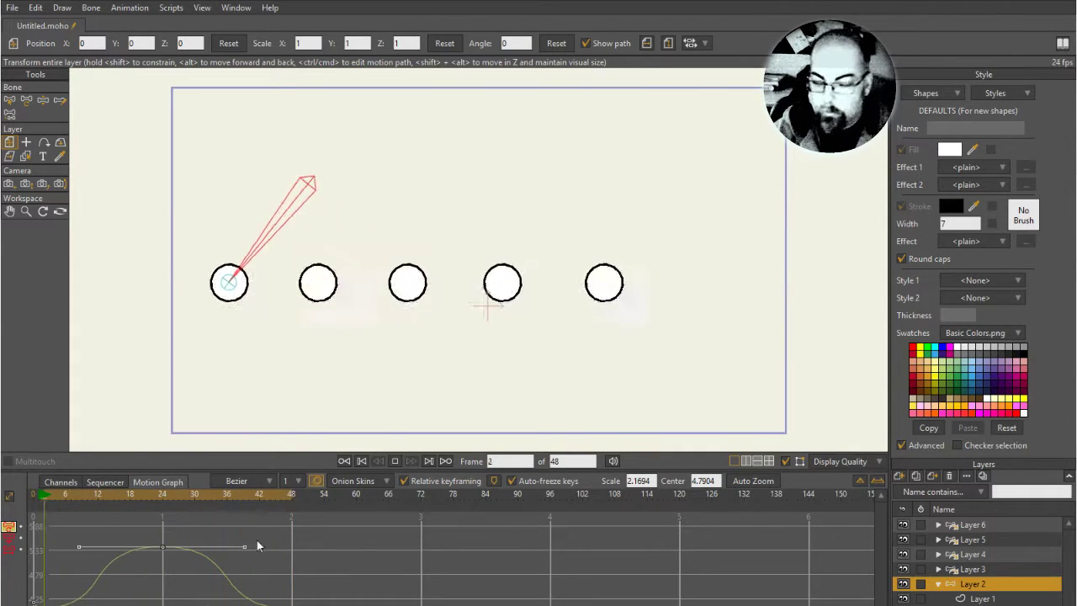
{"action": "left_click", "coordinate": [937, 587]}
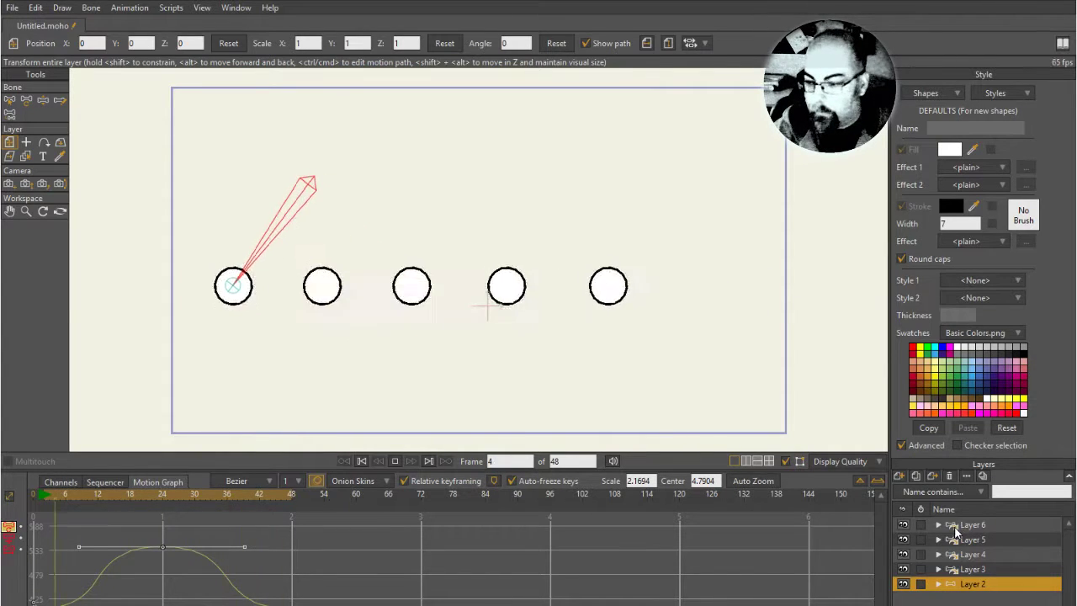
{"action": "left_click", "coordinate": [37, 497]}
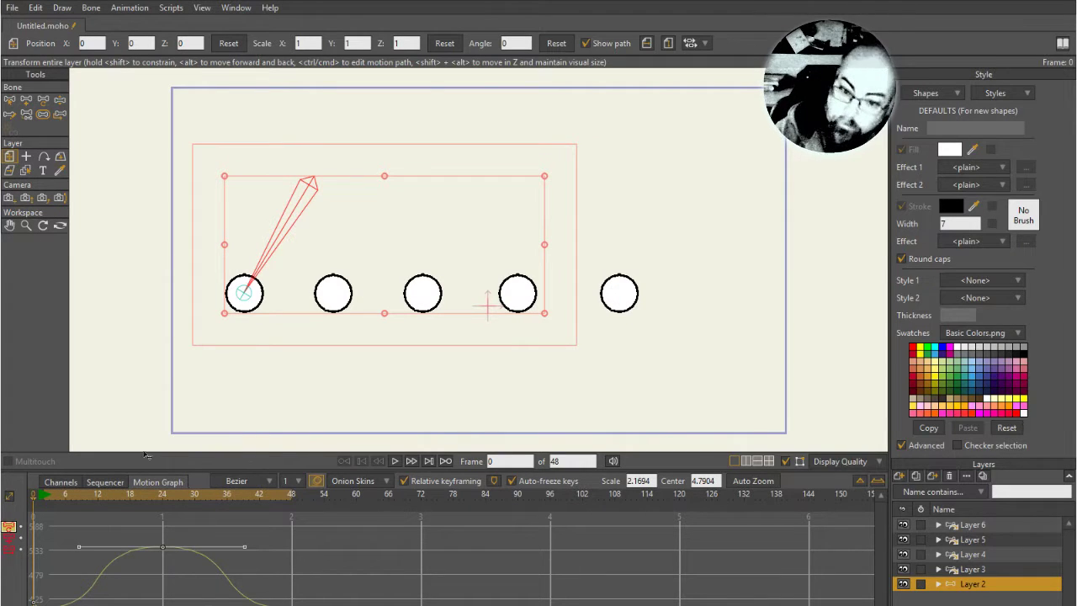
{"action": "key", "text": "space"}
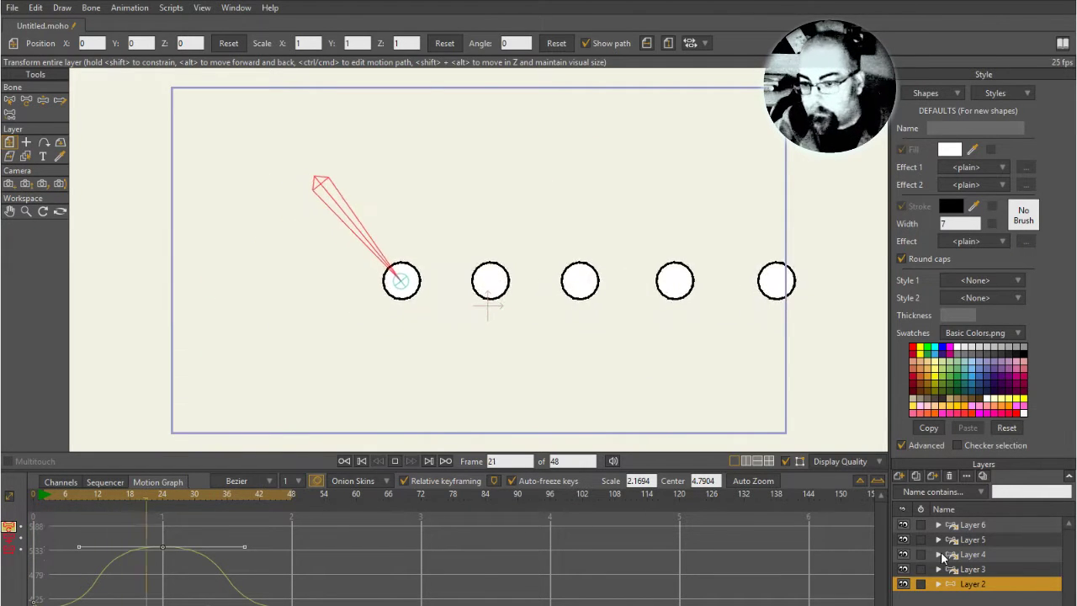
{"action": "key", "text": "space"}
{"action": "left_click", "coordinate": [43, 495]}
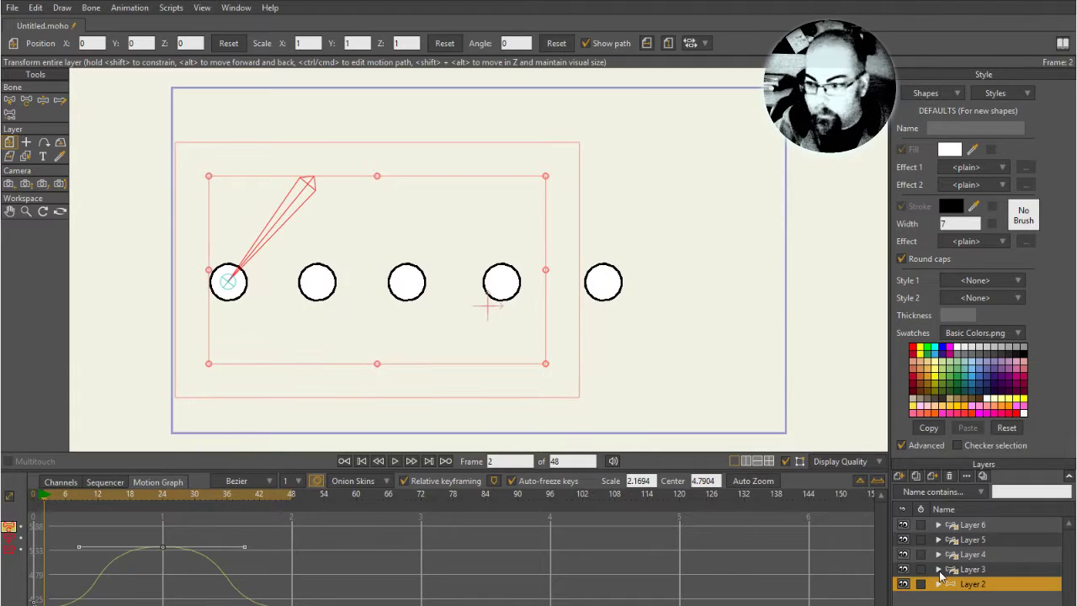
- Turn on sub-frame motion blur for Layer 3 with frame percentage 15
{"action": "double_click", "coordinate": [972, 569]}
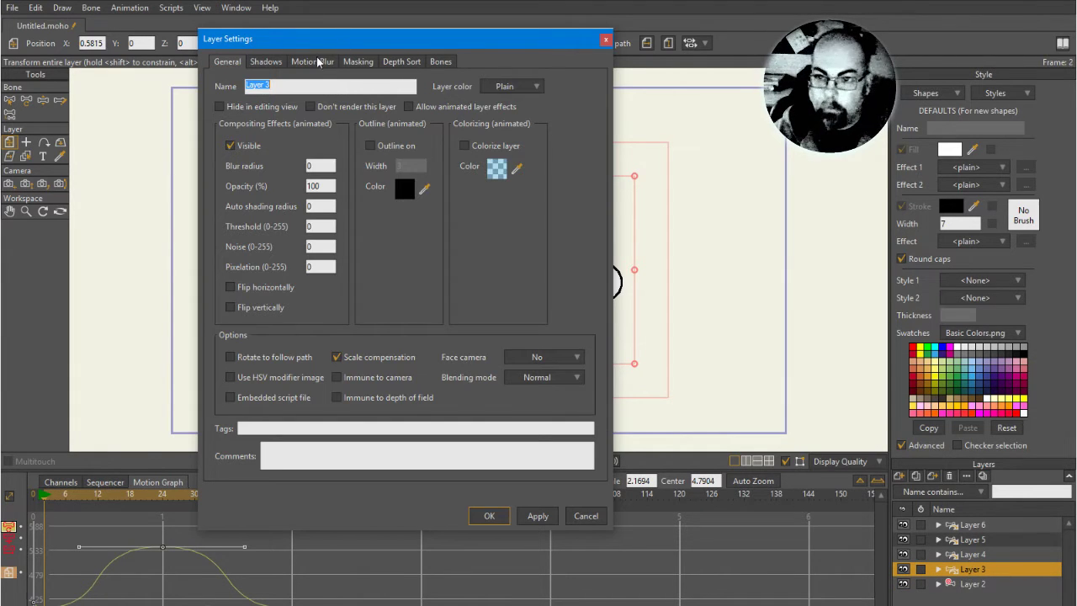
{"action": "left_click", "coordinate": [324, 63]}
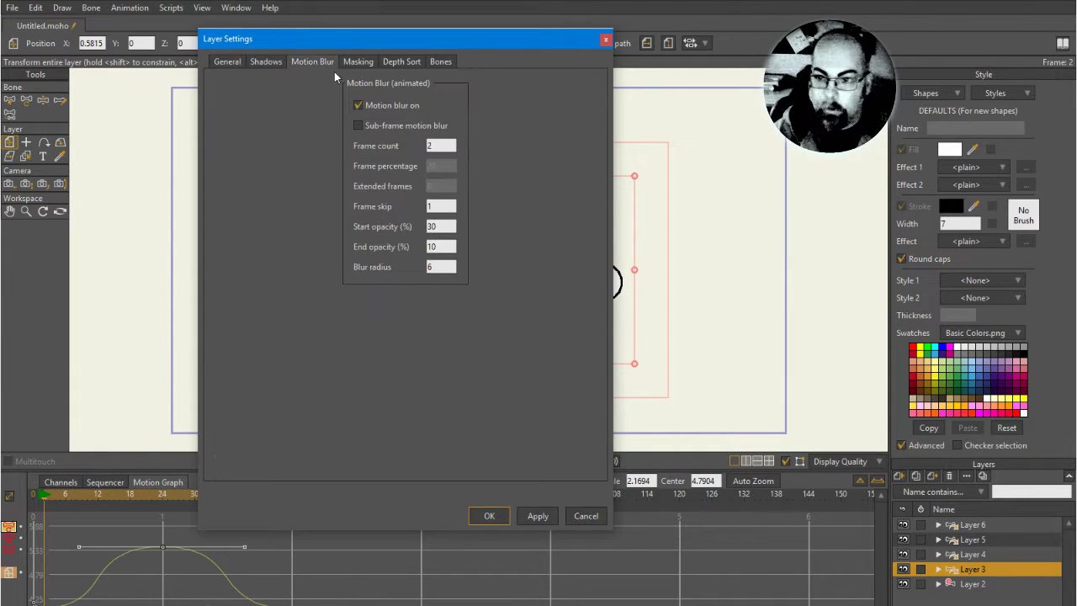
{"action": "left_click", "coordinate": [360, 125]}
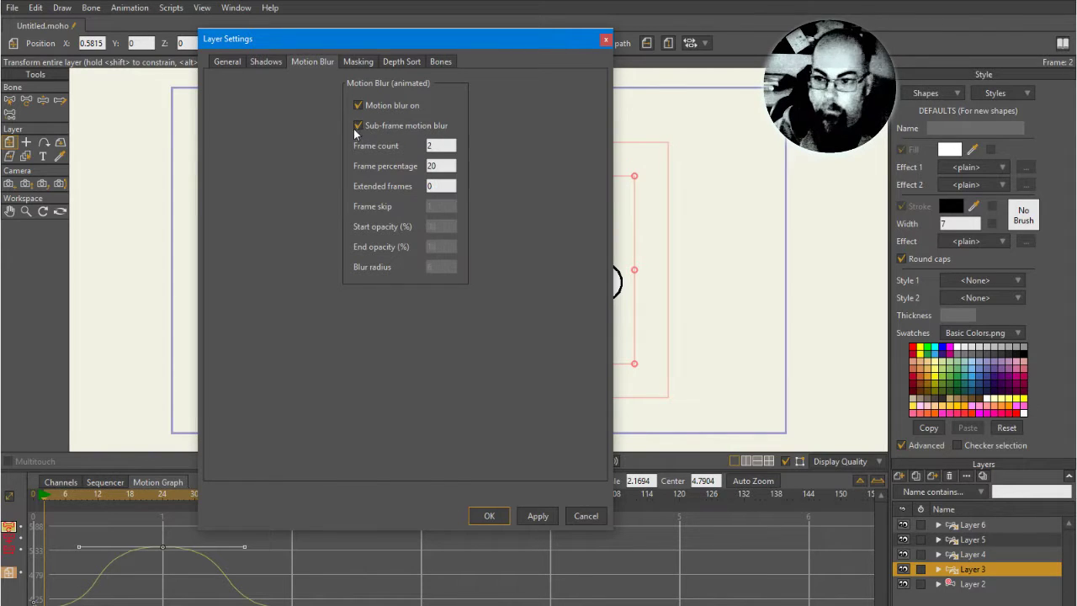
{"action": "left_click", "coordinate": [441, 166]}
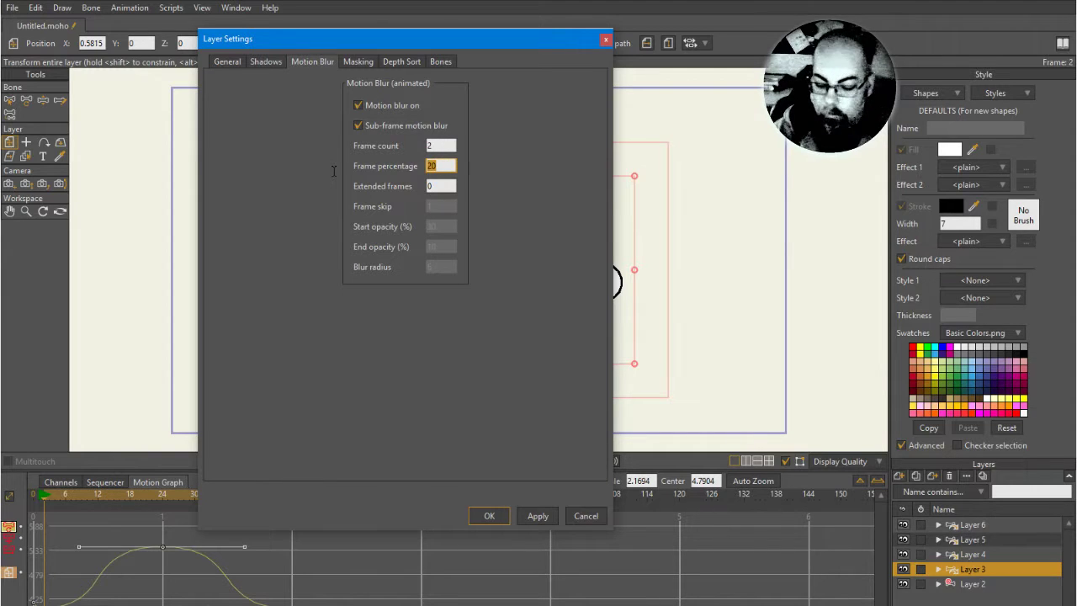
{"action": "type", "text": "15"}
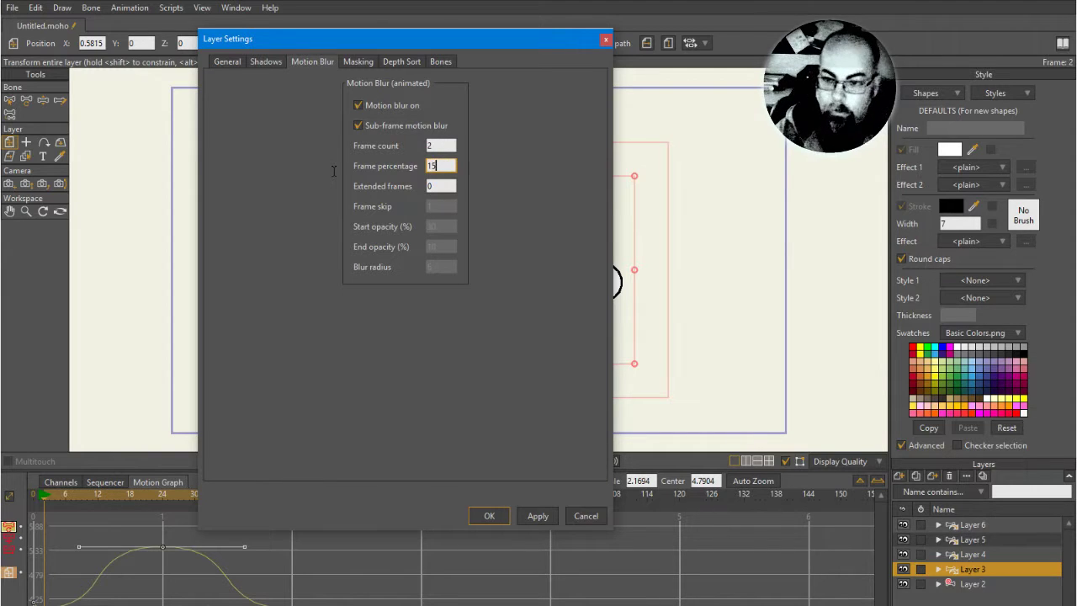
{"action": "left_click", "coordinate": [538, 515]}
- Check the motion blur settings of Layers 4, 5 and 6, then close Layer Settings
{"action": "left_click", "coordinate": [980, 556]}
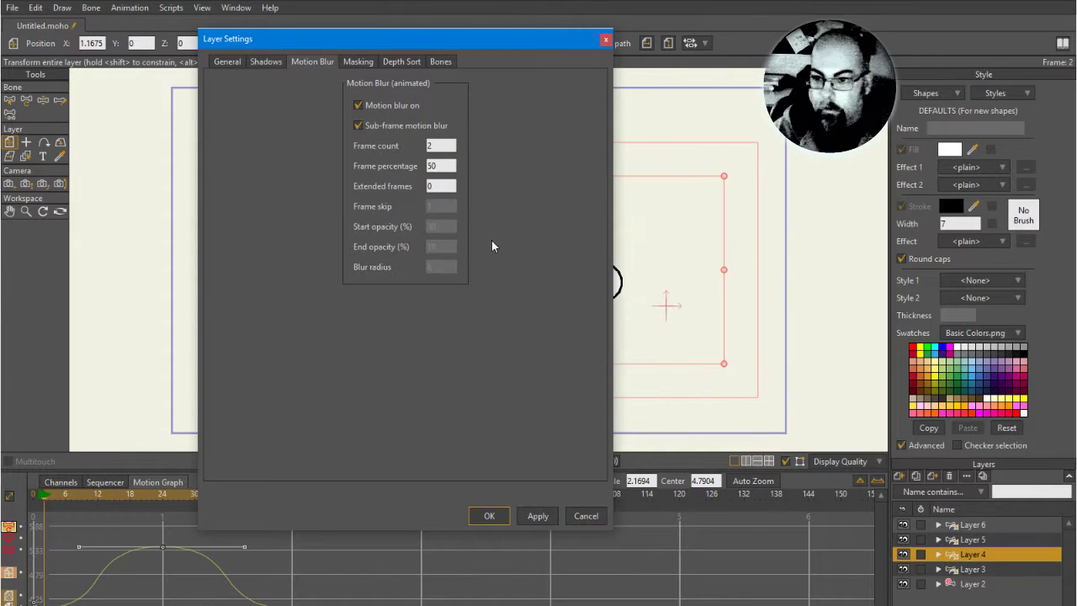
{"action": "left_click_drag", "start_coordinate": [435, 42], "coordinate": [395, 53]}
{"action": "left_click", "coordinate": [982, 540]}
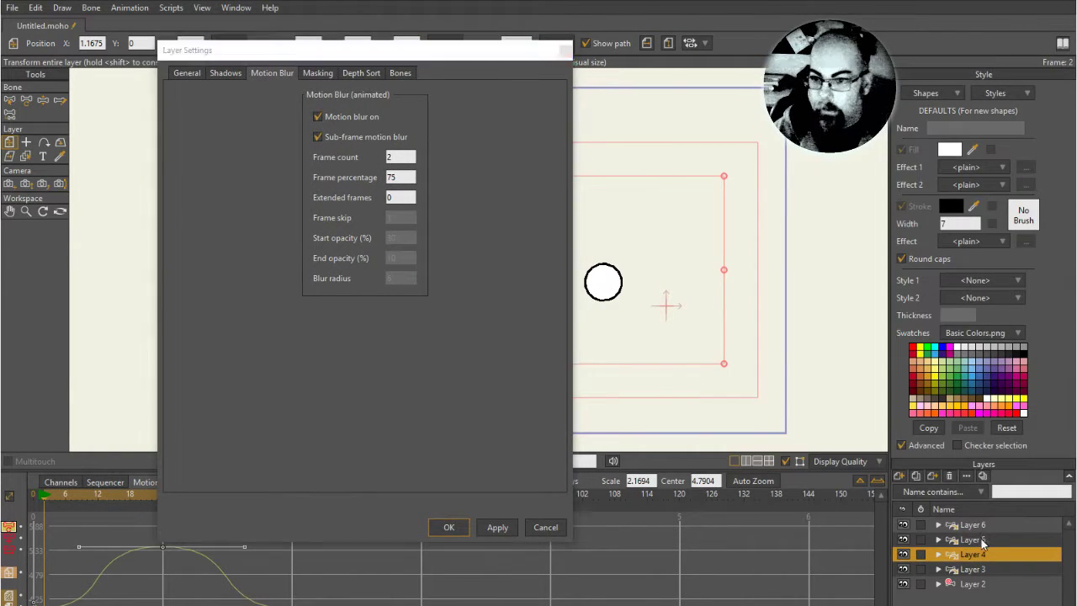
{"action": "left_click", "coordinate": [968, 524]}
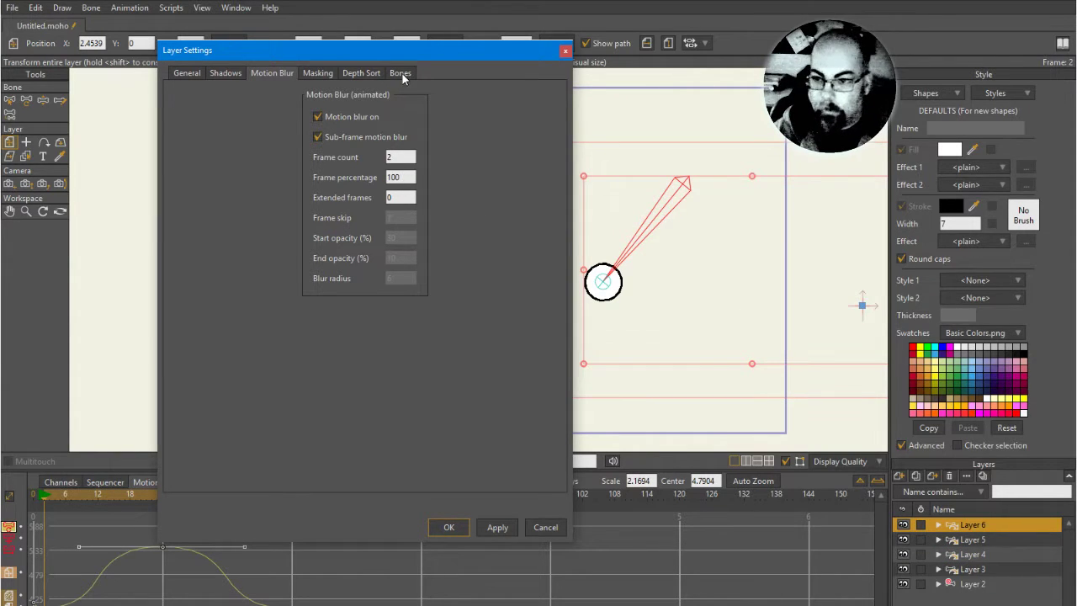
{"action": "left_click", "coordinate": [565, 51]}
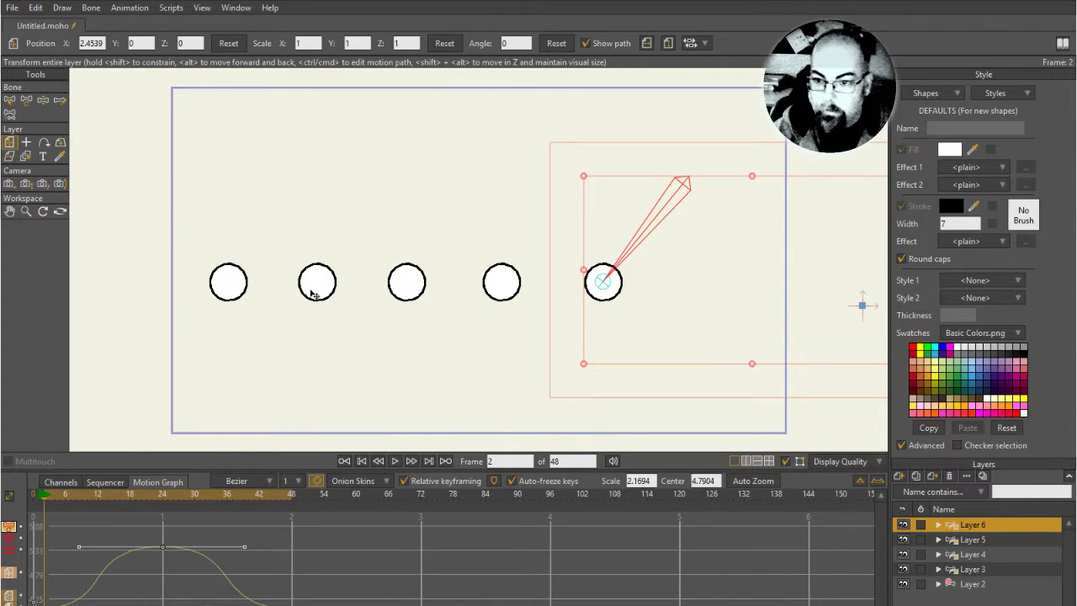
- Go to frame 13, add an onion skin at frame 12, and check Layer 6's motion blur
{"action": "left_click_drag", "start_coordinate": [68, 494], "coordinate": [103, 493]}
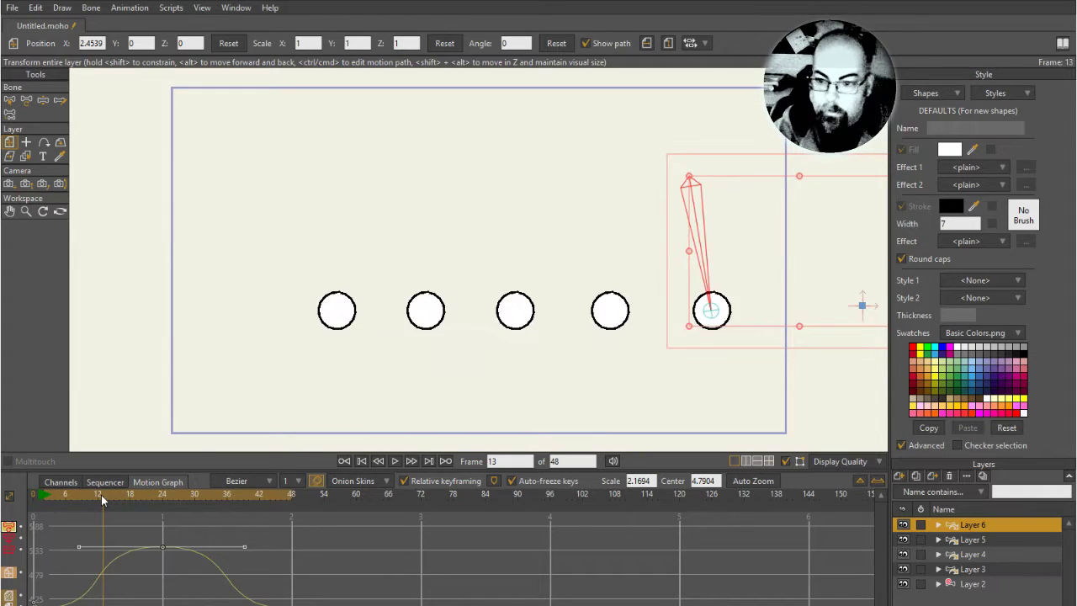
{"action": "left_click", "coordinate": [101, 495]}
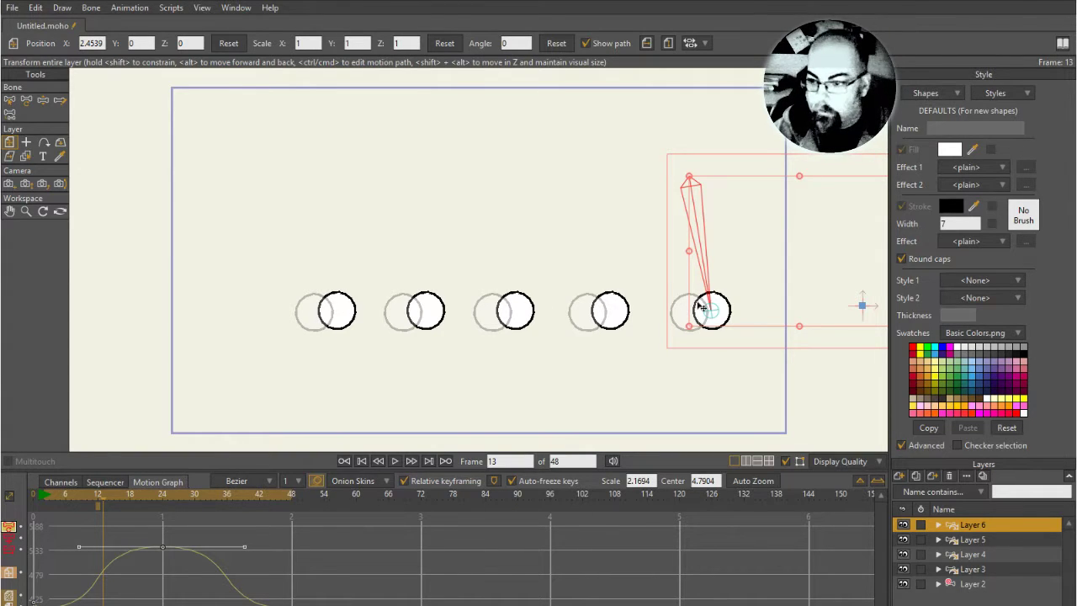
{"action": "double_click", "coordinate": [996, 524]}
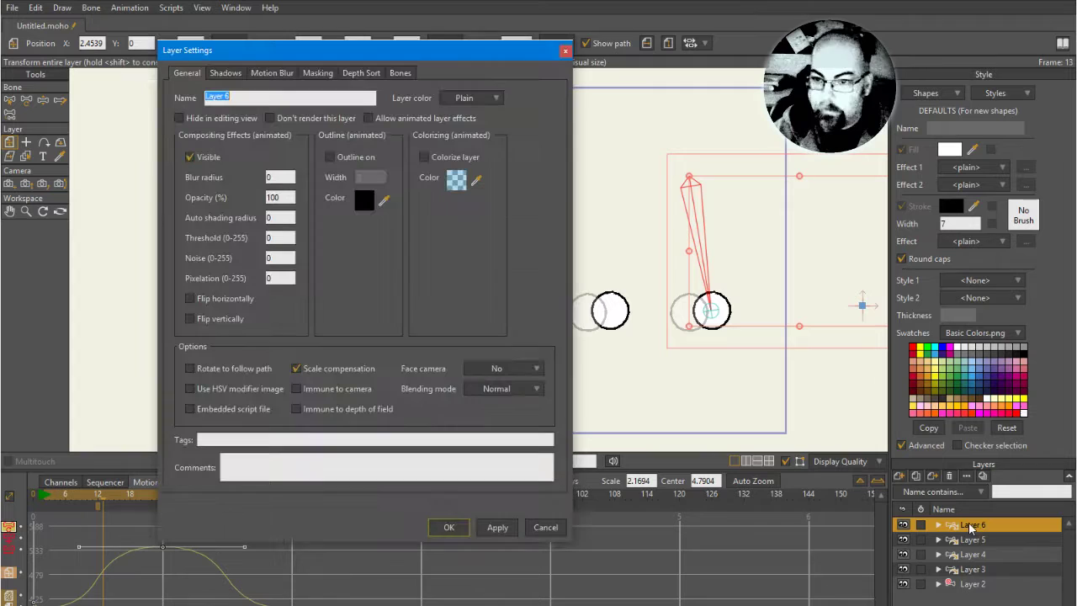
{"action": "left_click", "coordinate": [286, 72]}
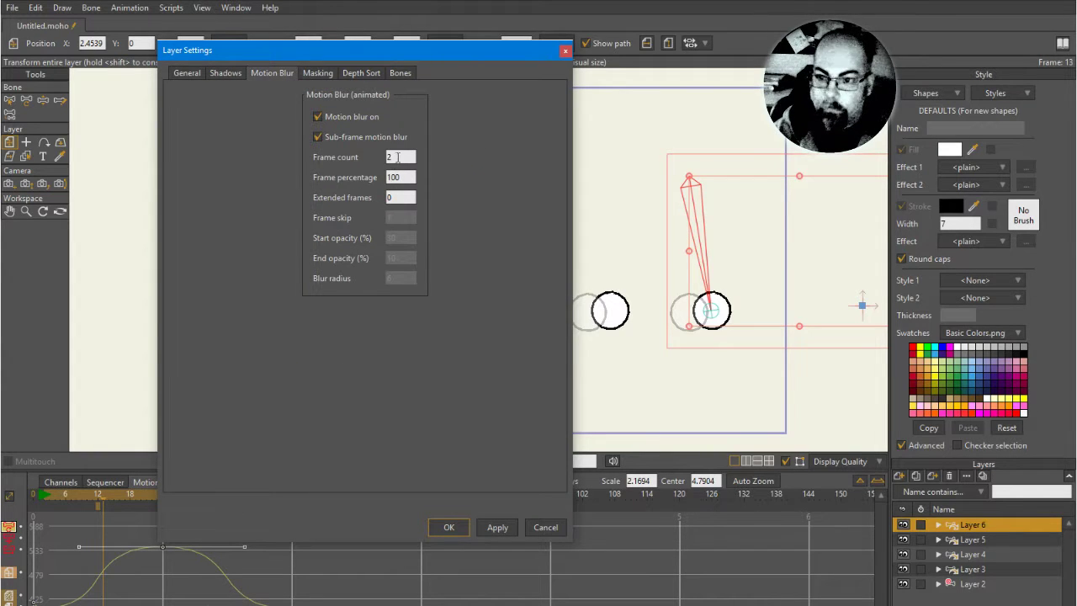
{"action": "left_click", "coordinate": [564, 52]}
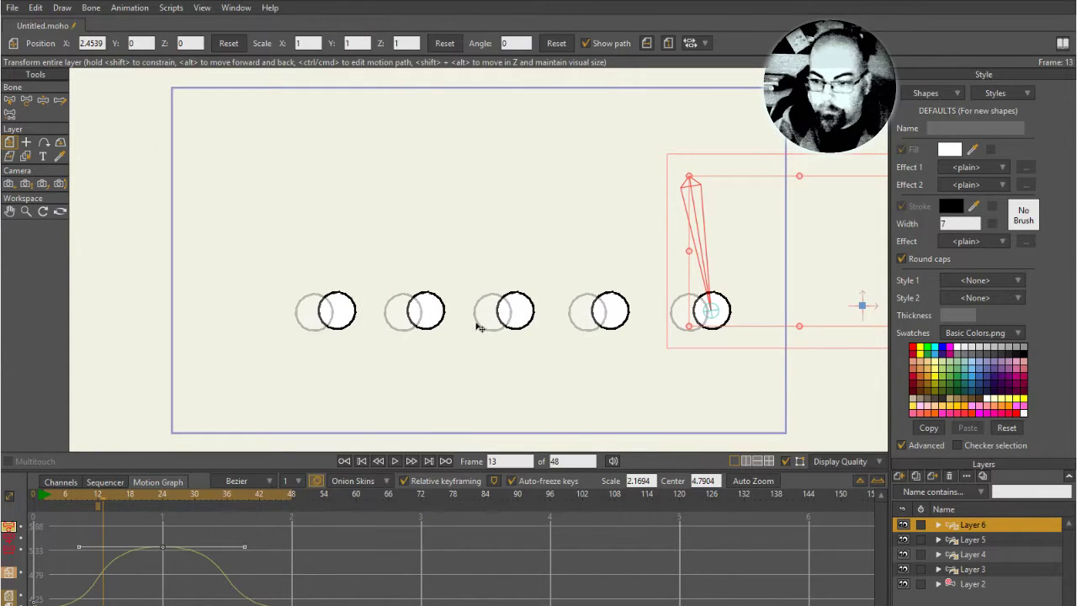
{"action": "key", "text": "ctrl+r"}
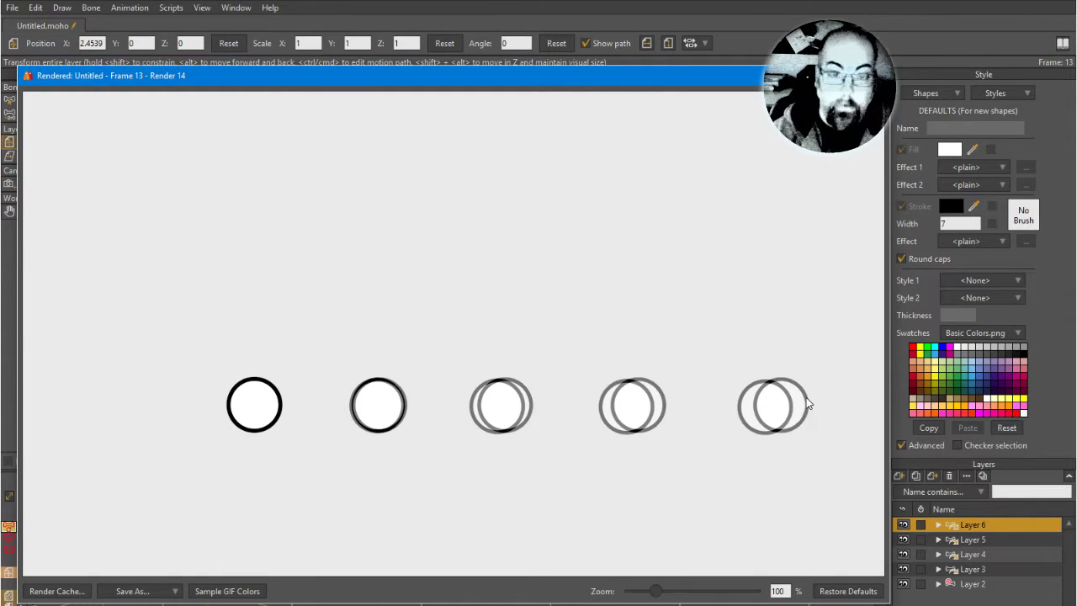
{"action": "key", "text": "ctrl+w"}
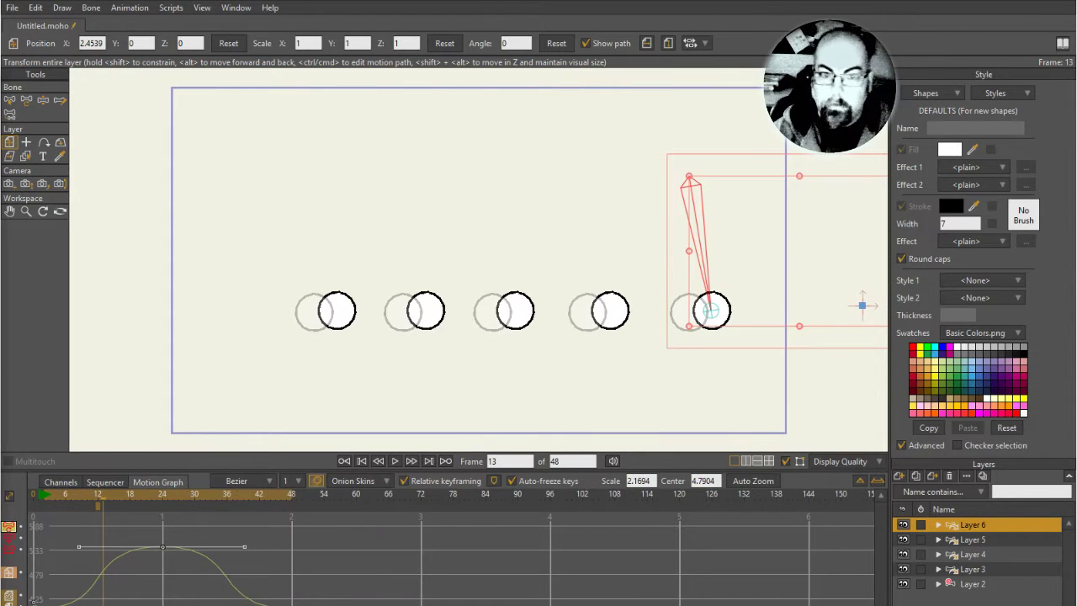
{"action": "key", "text": "ctrl+r"}
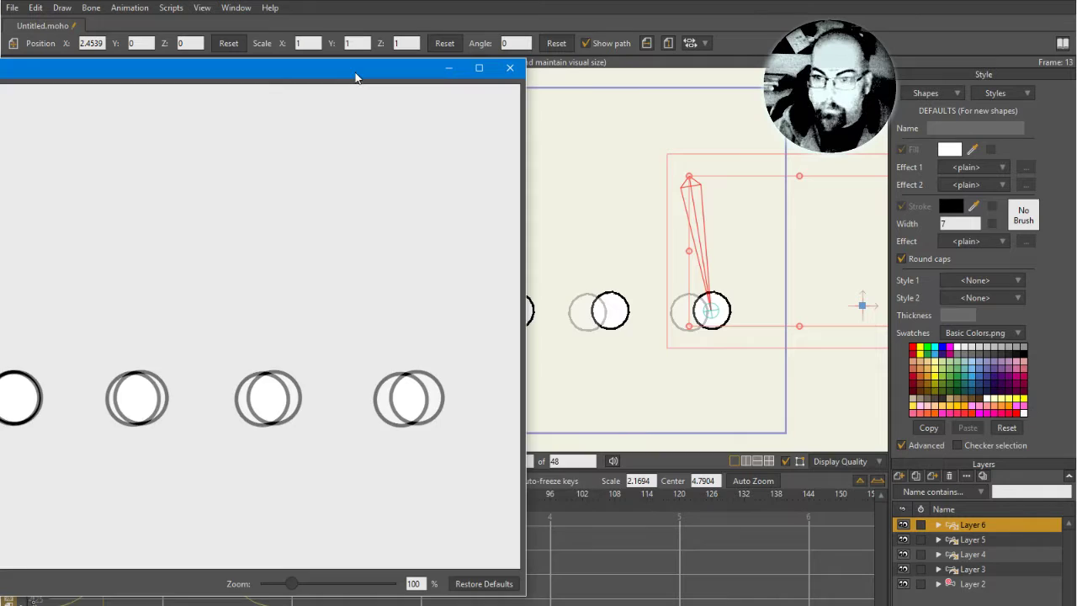
{"action": "left_click_drag", "start_coordinate": [355, 78], "coordinate": [573, 89]}
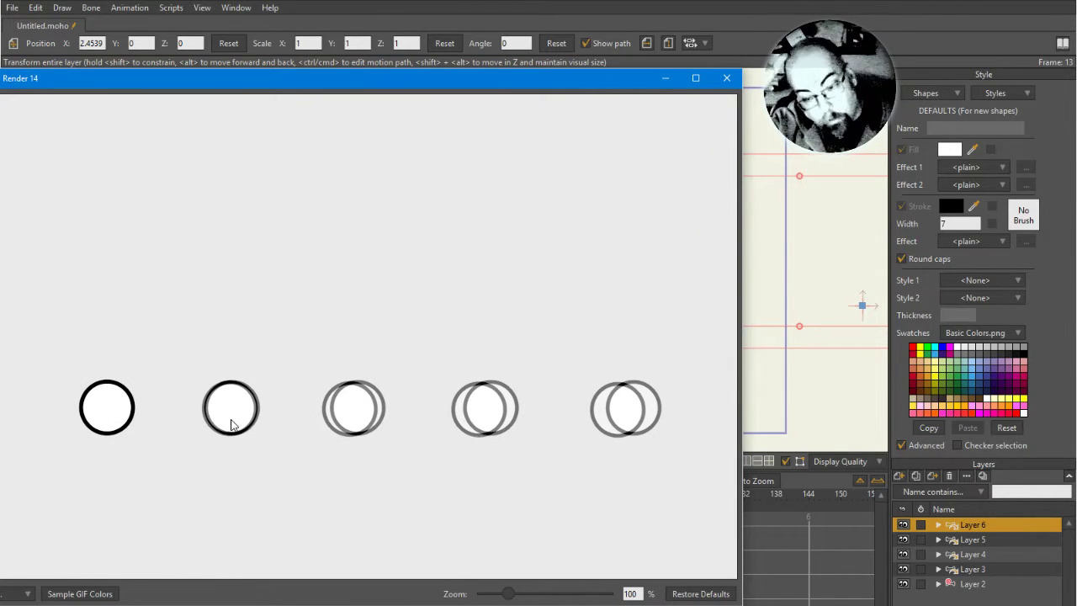
{"action": "left_click_drag", "start_coordinate": [372, 78], "coordinate": [497, 27]}
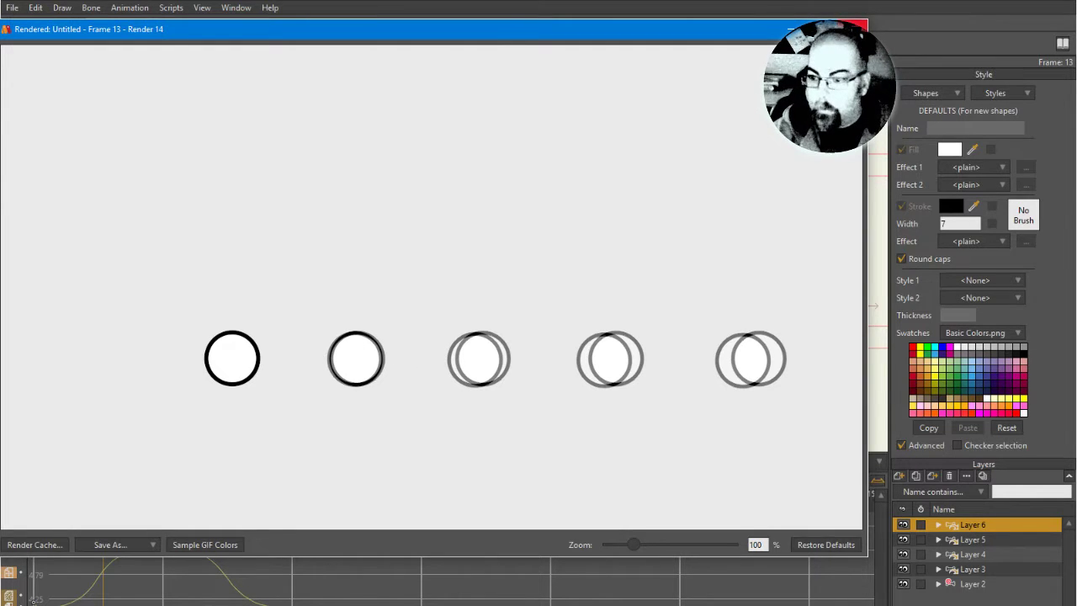
{"action": "left_click", "coordinate": [855, 28]}
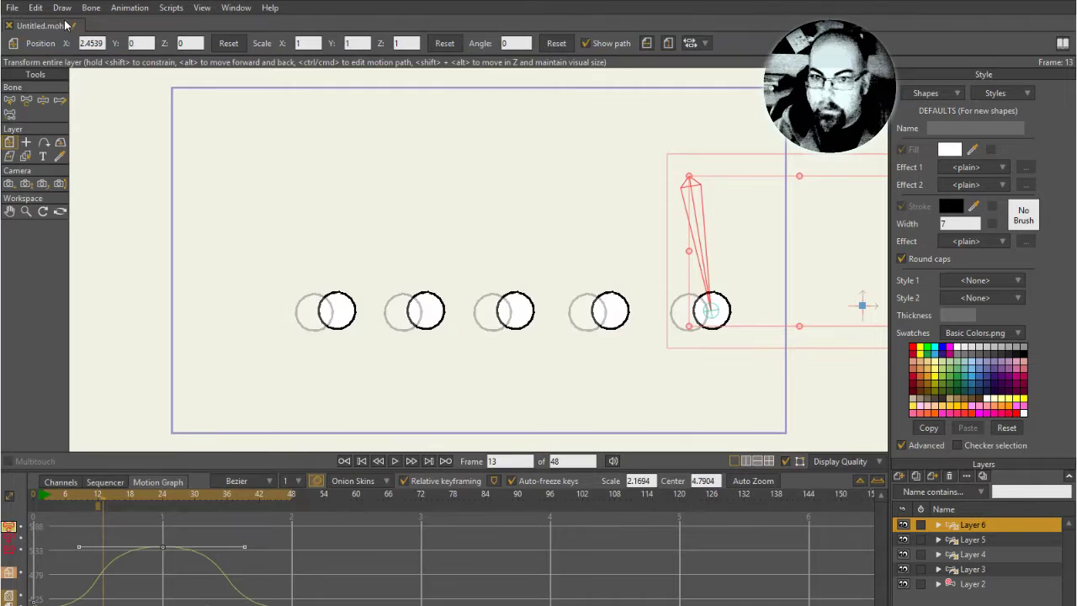
- Export the animation as MP4 named 'swing' into the Videos folder and render it
{"action": "left_click", "coordinate": [13, 7]}
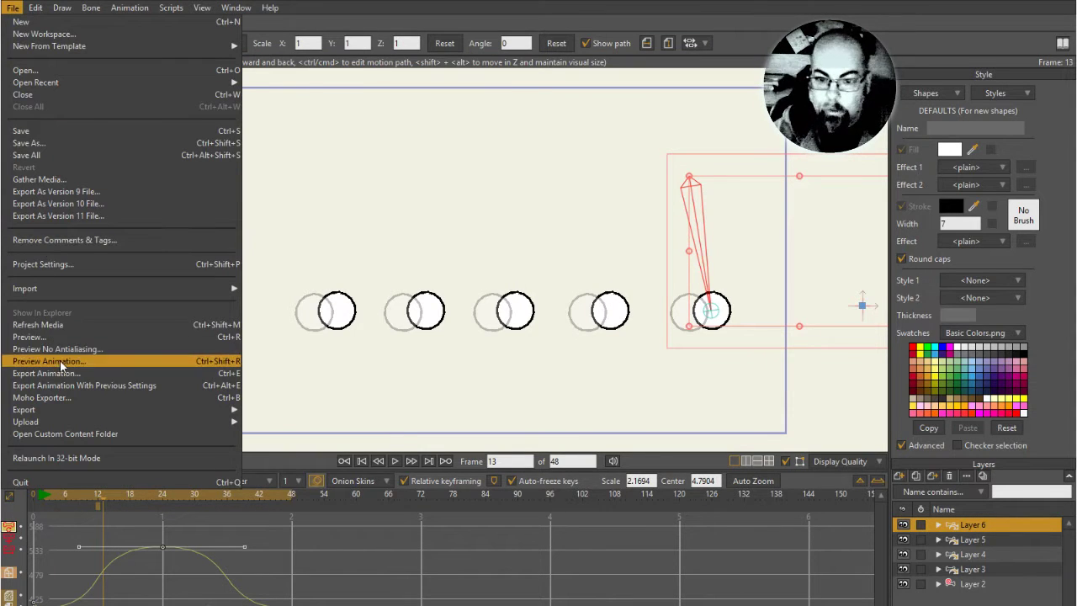
{"action": "key", "text": "Return"}
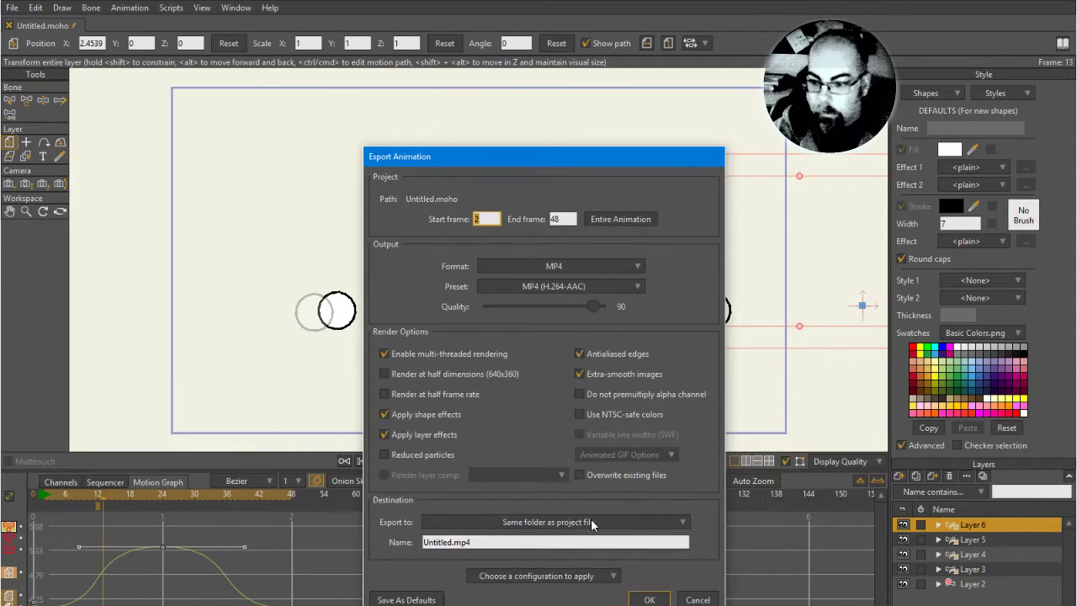
{"action": "left_click", "coordinate": [591, 522]}
{"action": "left_click", "coordinate": [608, 560]}
{"action": "double_click", "coordinate": [487, 543]}
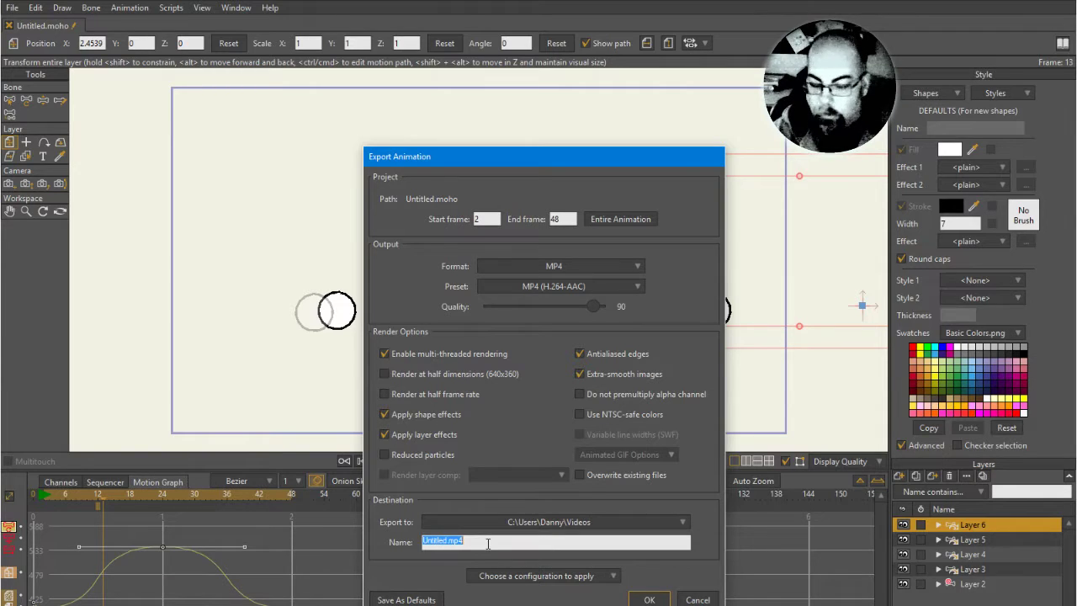
{"action": "type", "text": "swing"}
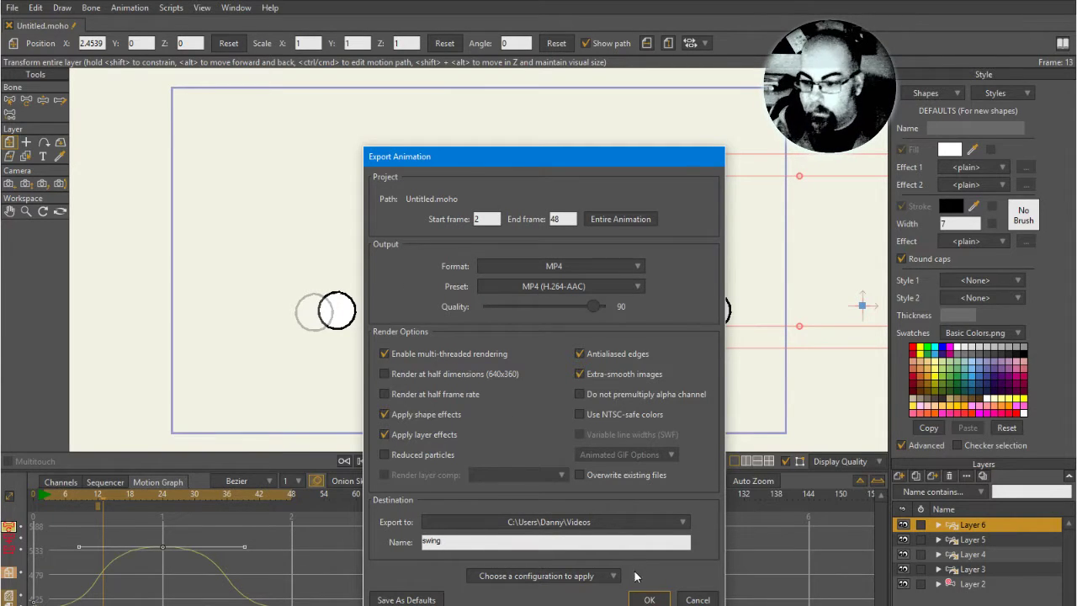
{"action": "left_click", "coordinate": [649, 600]}
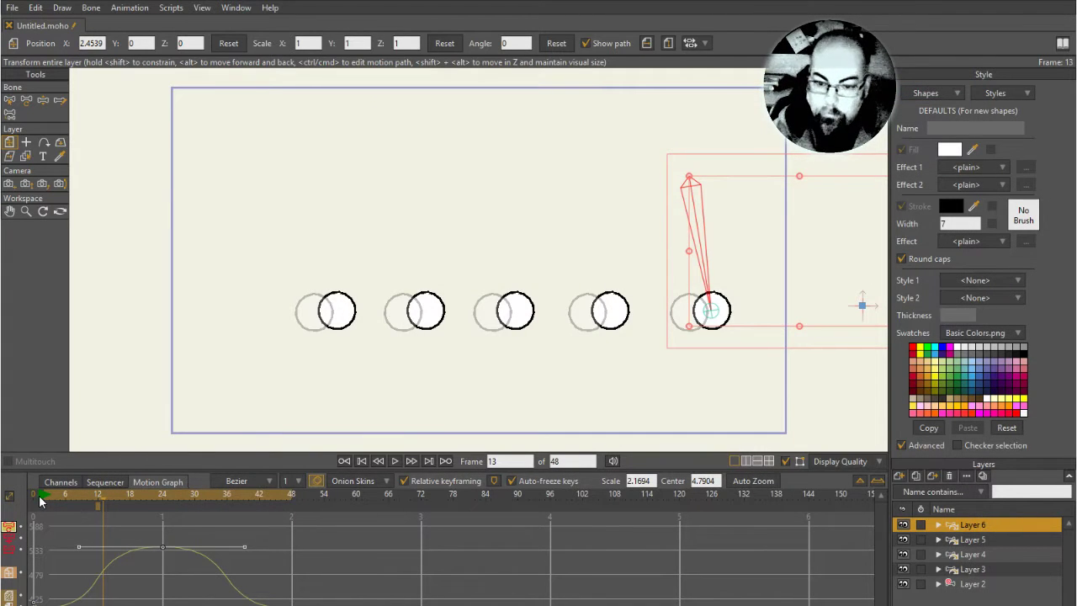
- Scrub between frames 0, 1, 2 and 48 to inspect the blur ghosts, ending on frame 2
{"action": "left_click", "coordinate": [39, 495]}
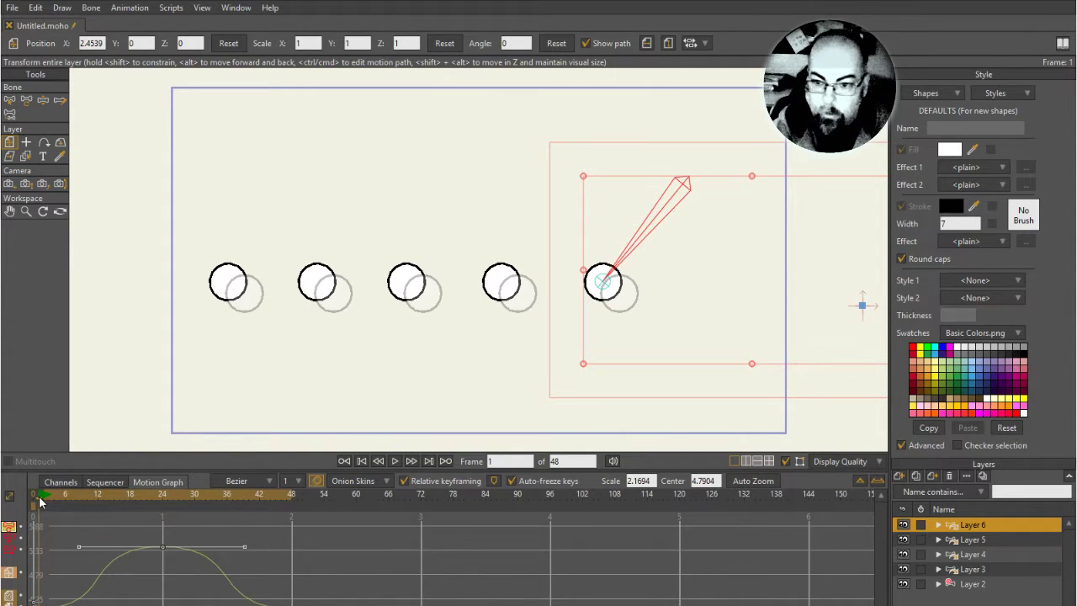
{"action": "left_click_drag", "start_coordinate": [39, 496], "coordinate": [44, 498]}
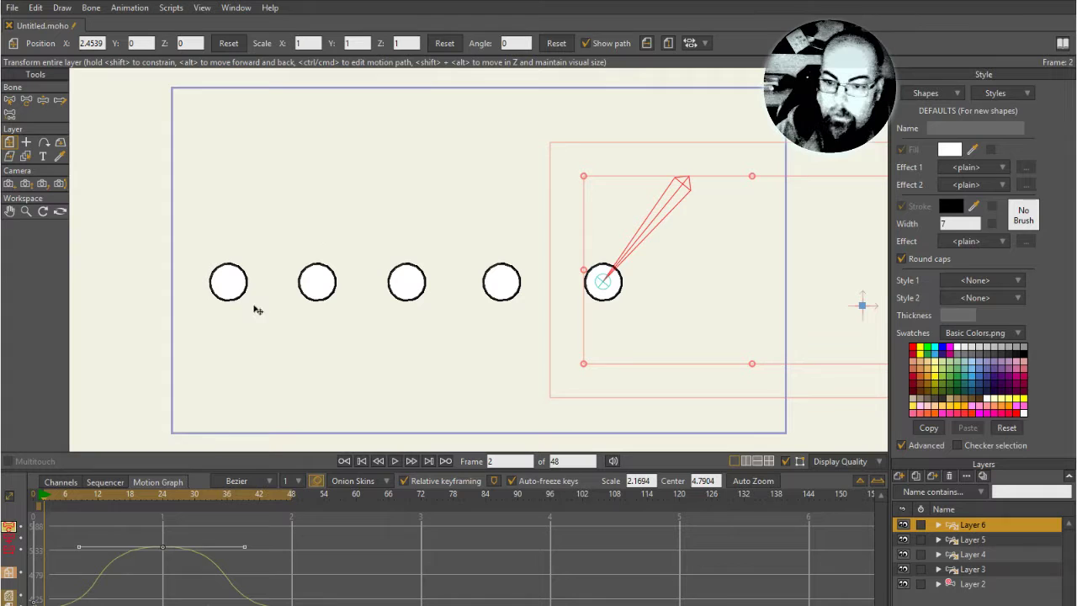
{"action": "left_click_drag", "start_coordinate": [44, 498], "coordinate": [291, 504]}
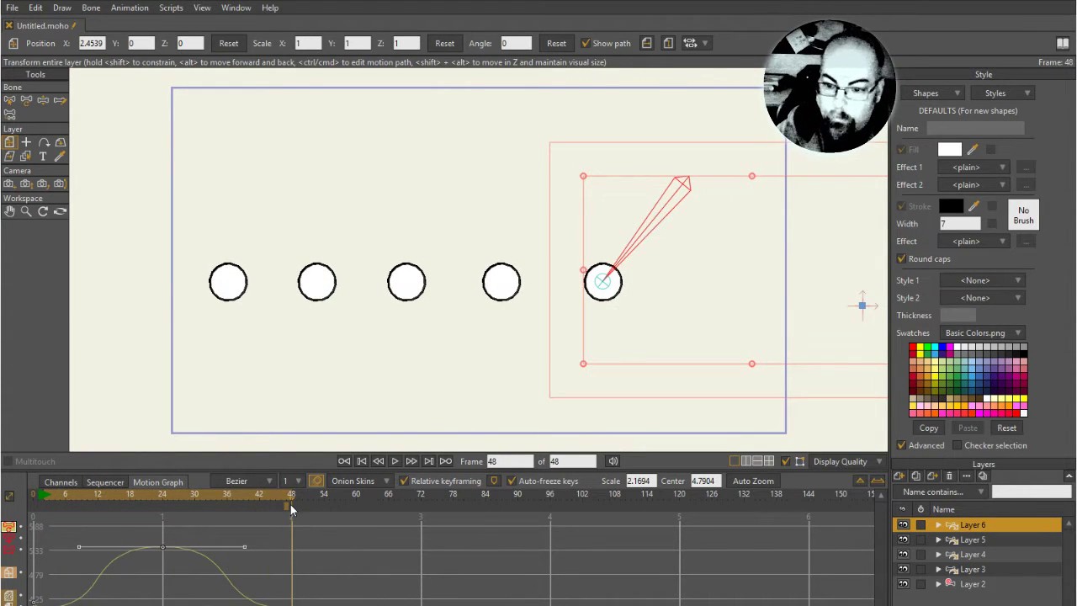
{"action": "left_click", "coordinate": [37, 500]}
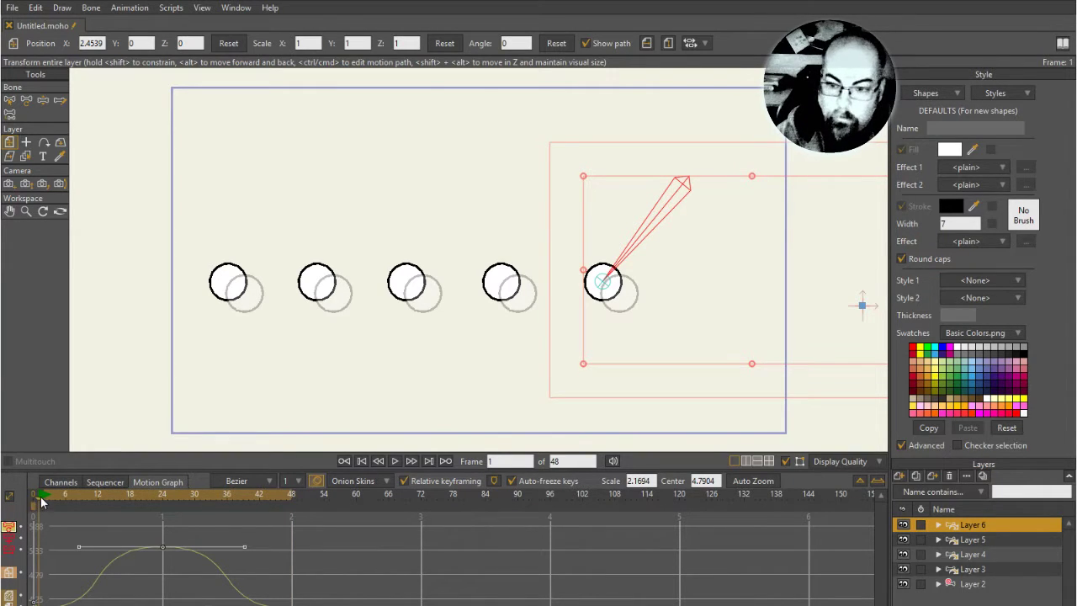
{"action": "left_click", "coordinate": [34, 500]}
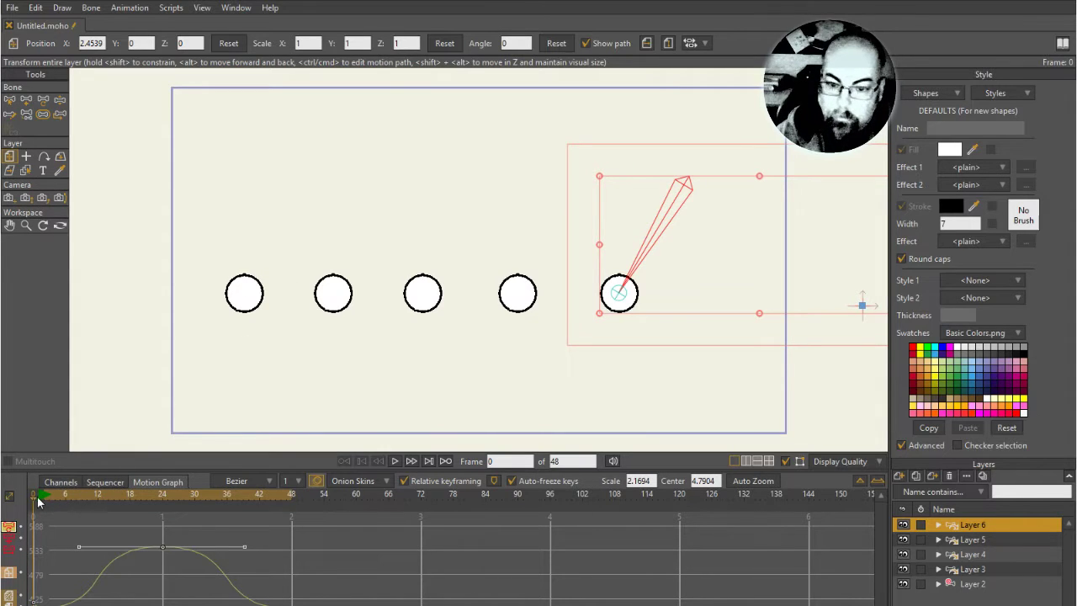
{"action": "left_click", "coordinate": [38, 500]}
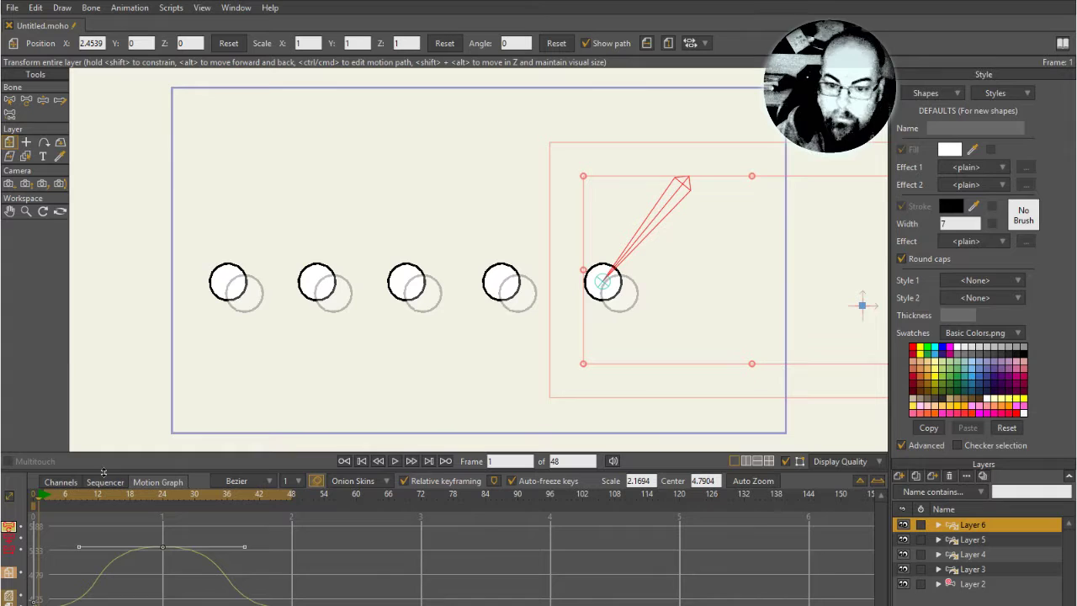
{"action": "left_click", "coordinate": [46, 502]}
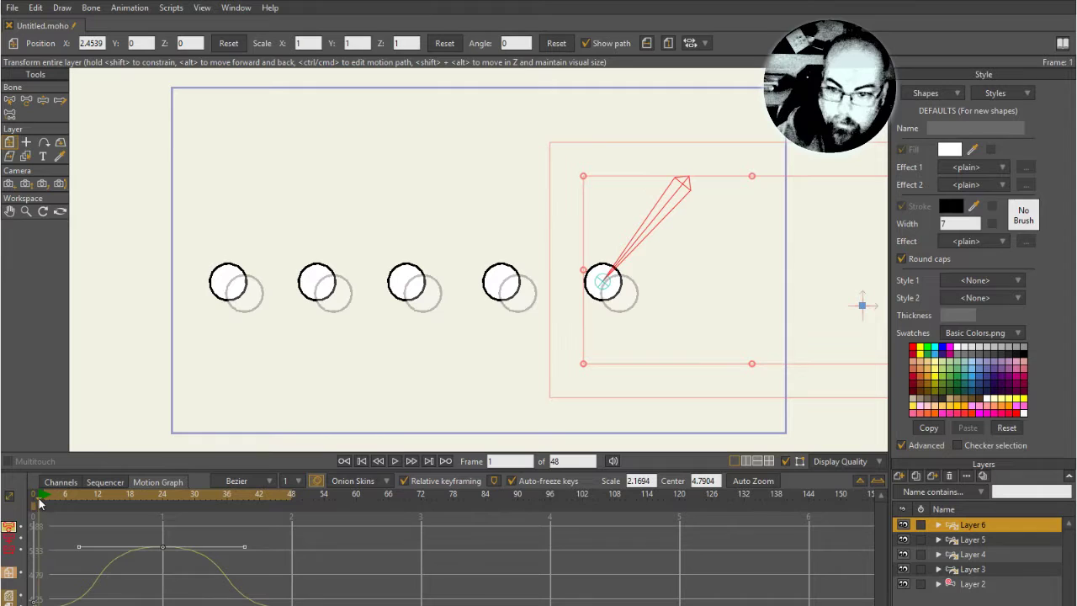
{"action": "left_click", "coordinate": [40, 498]}
{"action": "left_click", "coordinate": [45, 501]}
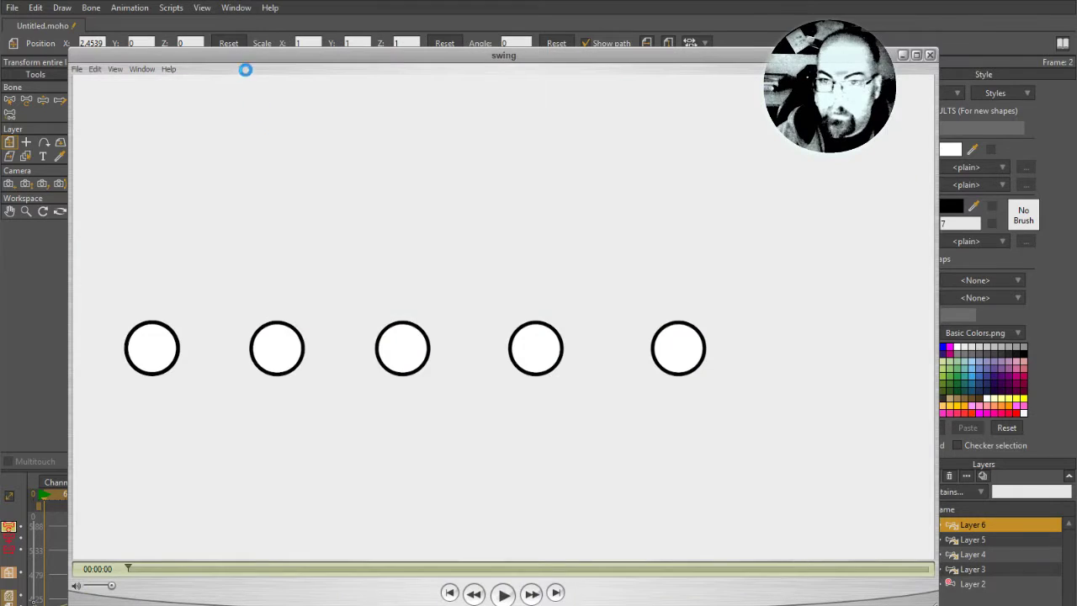
- Loop and play the swing movie to watch the blur strengthen left to right, then close it
{"action": "left_click_drag", "start_coordinate": [253, 53], "coordinate": [233, 7]}
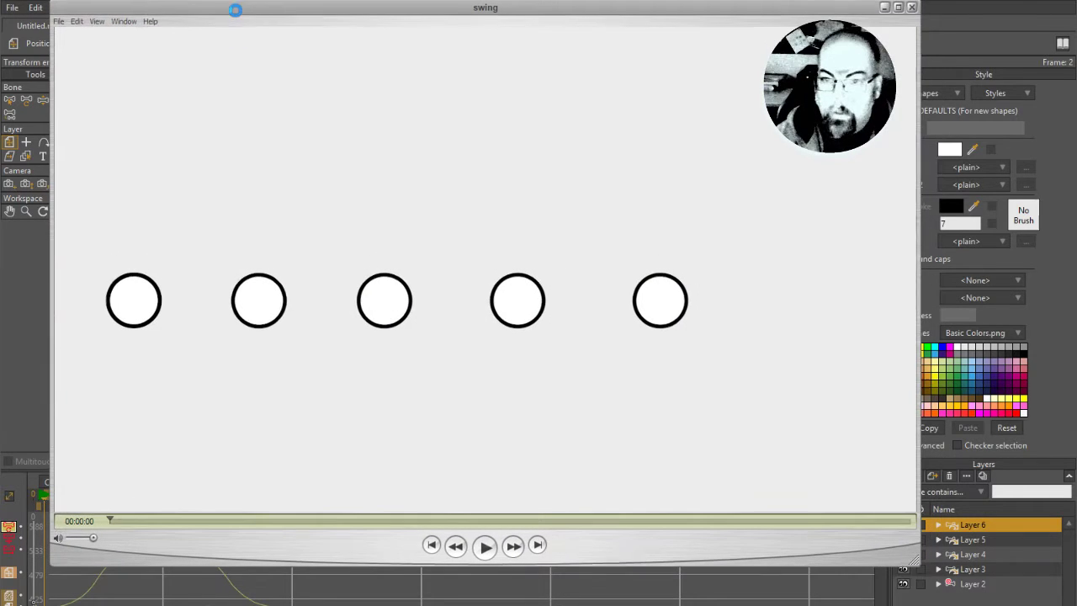
{"action": "left_click", "coordinate": [97, 21]}
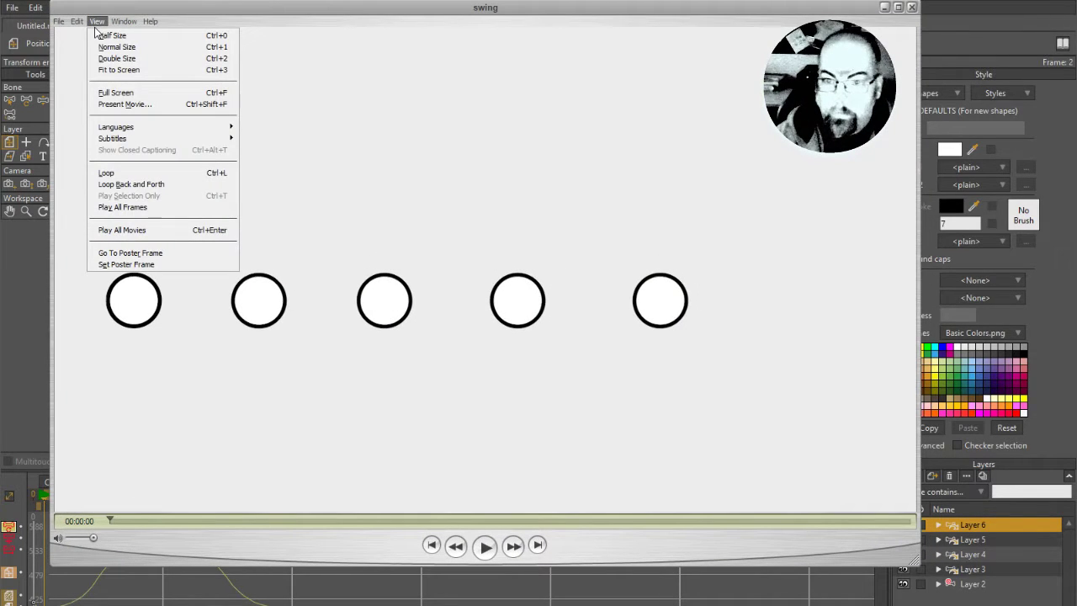
{"action": "left_click", "coordinate": [115, 173]}
{"action": "left_click", "coordinate": [485, 551]}
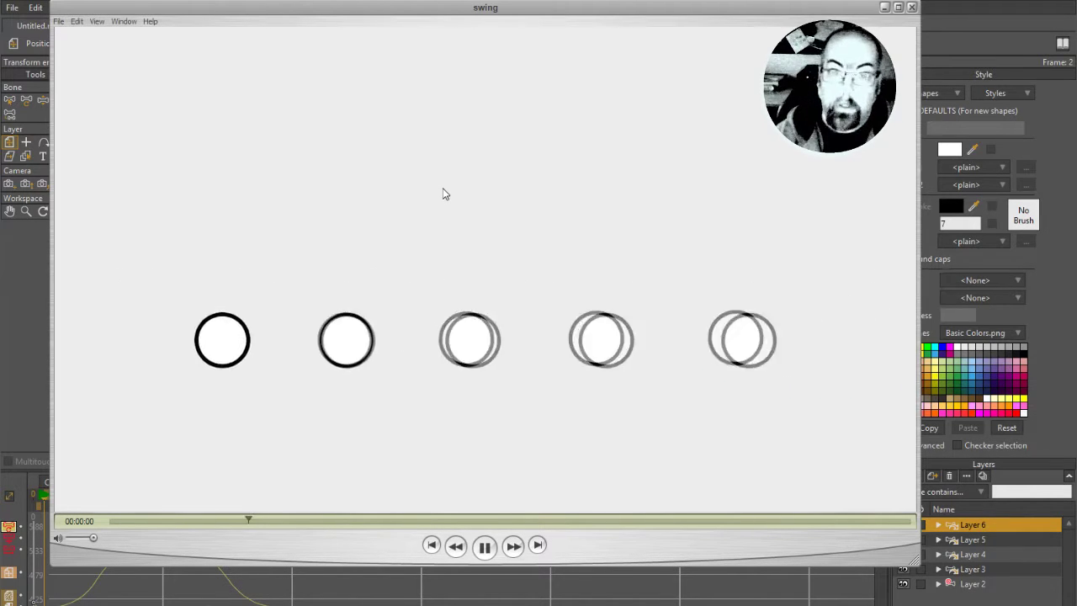
{"action": "left_click", "coordinate": [912, 7]}
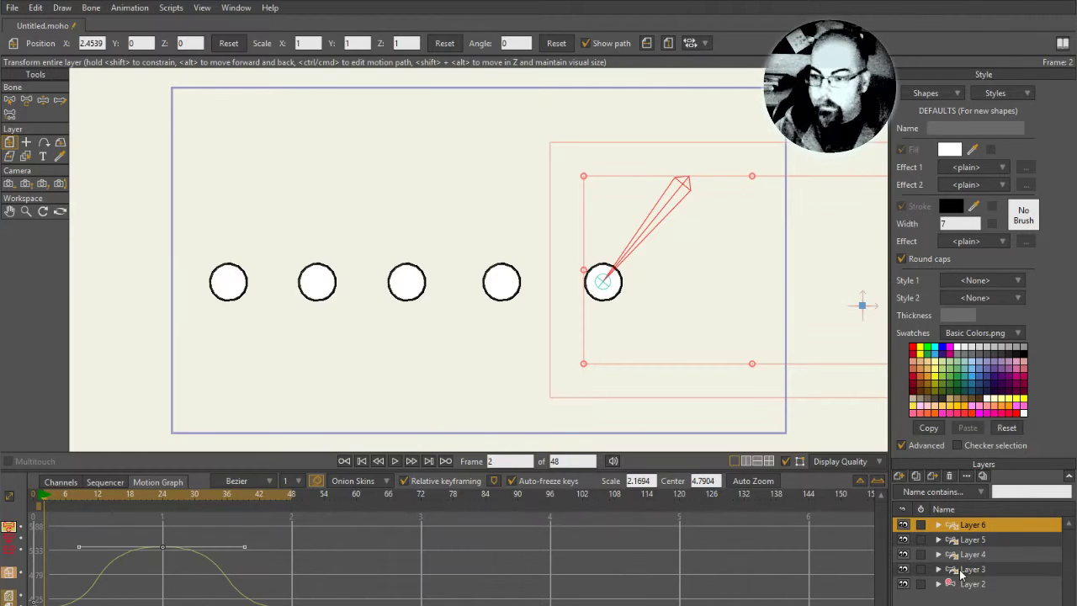
- Open Layer 3's Motion Blur settings and move the dialog off the canvas
{"action": "left_click", "coordinate": [990, 570]}
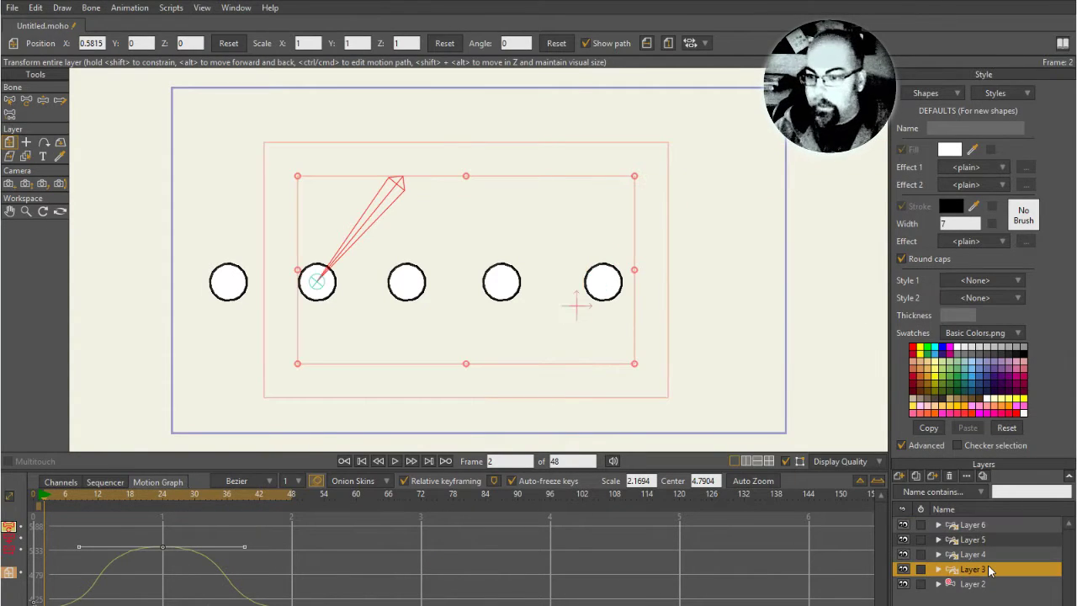
{"action": "double_click", "coordinate": [990, 569]}
{"action": "left_click", "coordinate": [308, 73]}
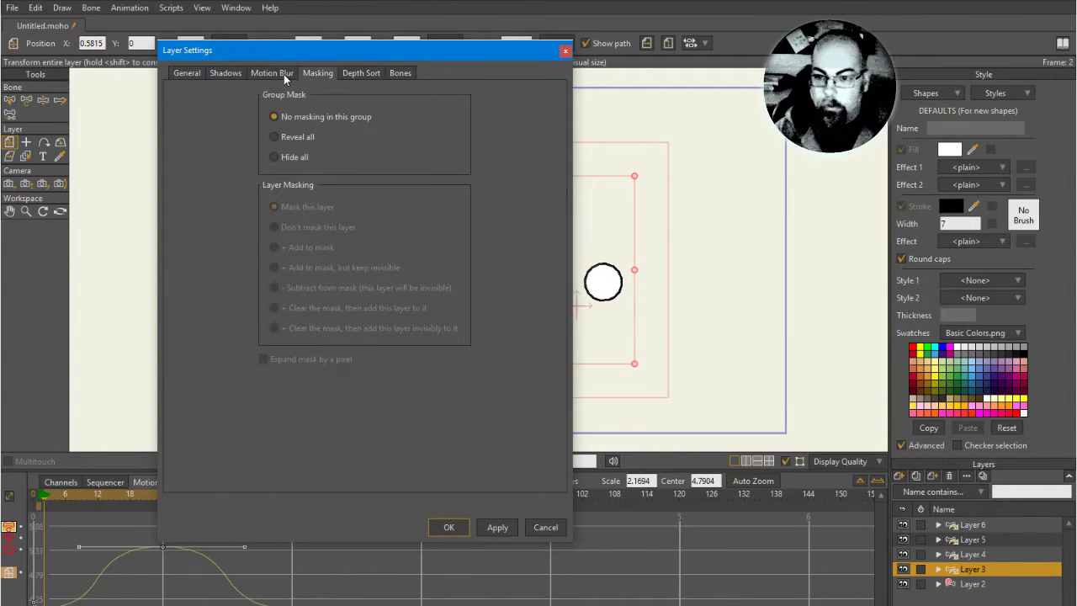
{"action": "left_click", "coordinate": [284, 74]}
{"action": "left_click_drag", "start_coordinate": [370, 54], "coordinate": [305, 65]}
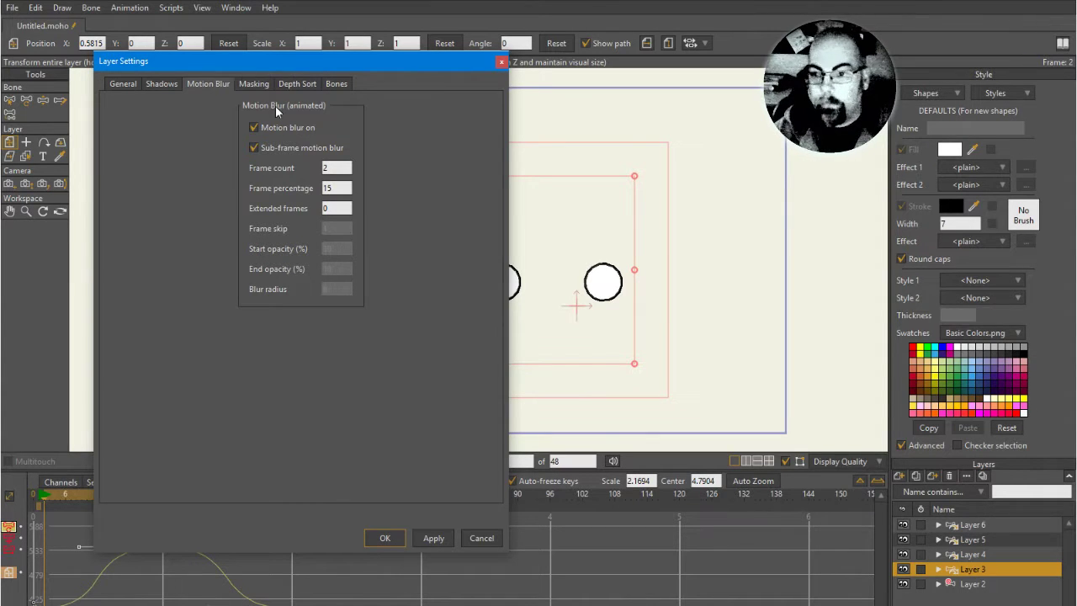
{"action": "left_click_drag", "start_coordinate": [329, 62], "coordinate": [317, 63]}
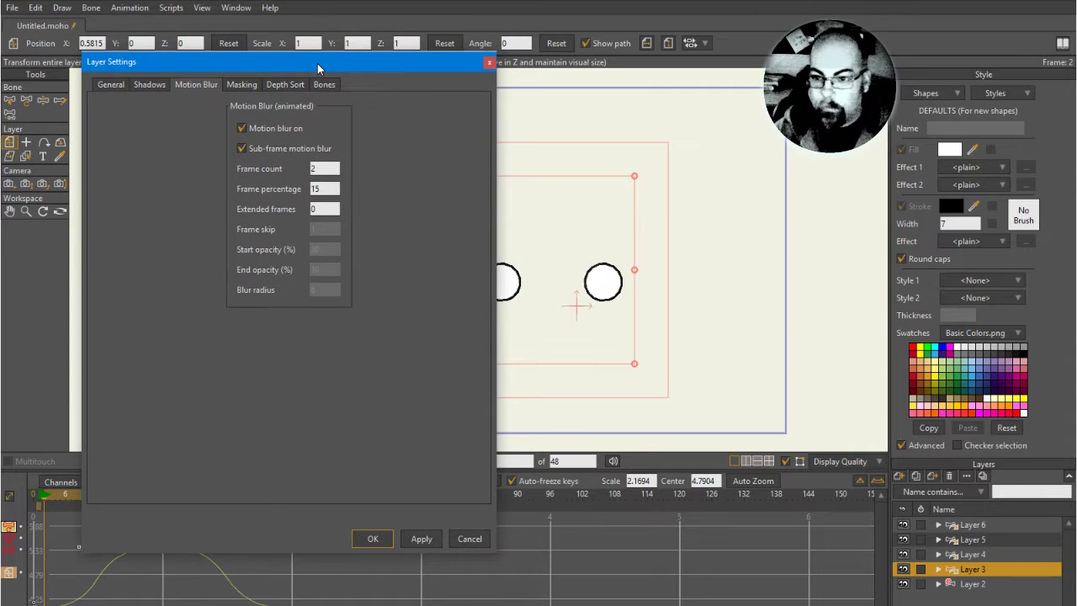
{"action": "left_click", "coordinate": [329, 170]}
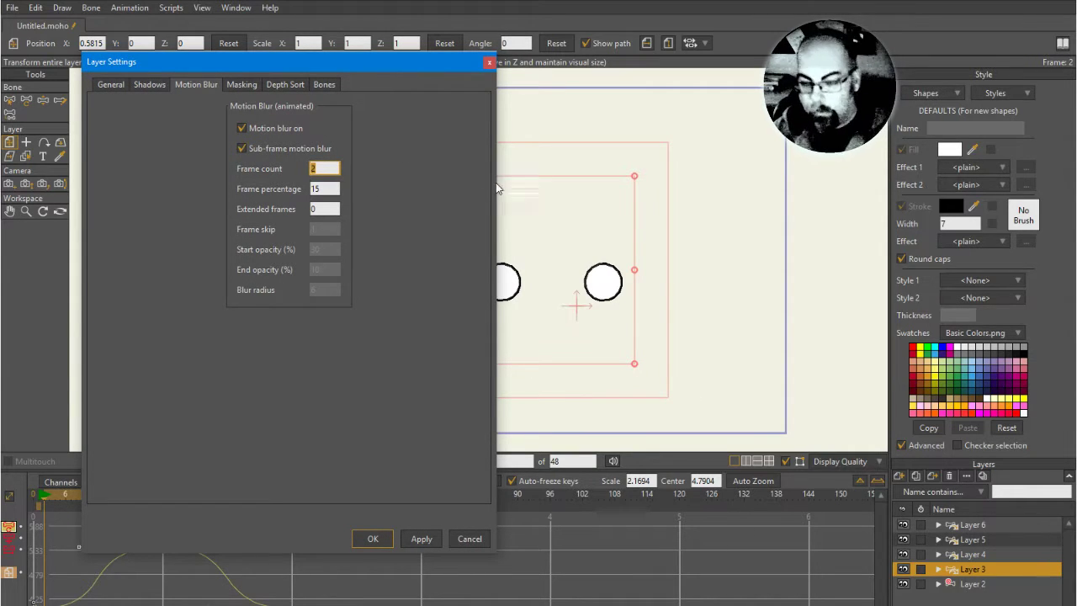
- Set Layer 6's motion blur frame count to 10 and apply it
{"action": "left_click", "coordinate": [1002, 554]}
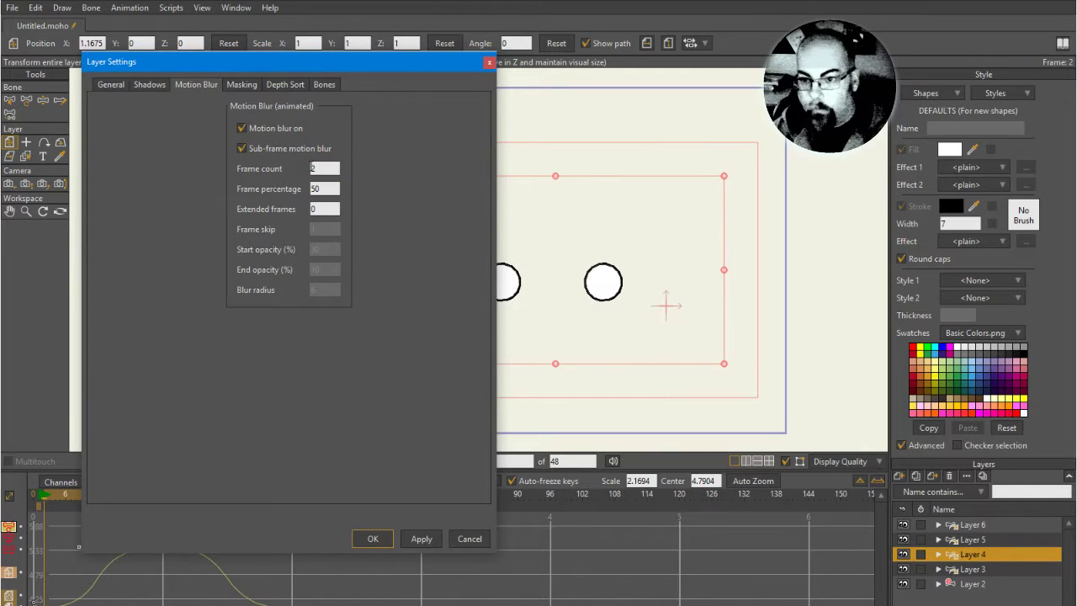
{"action": "left_click", "coordinate": [1052, 539]}
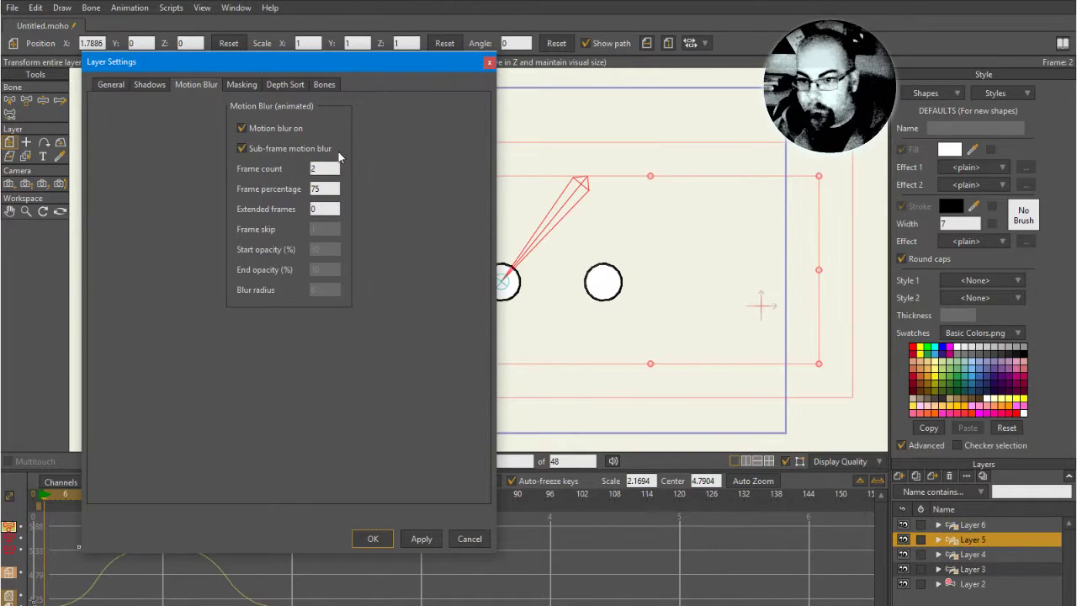
{"action": "left_click", "coordinate": [1006, 525]}
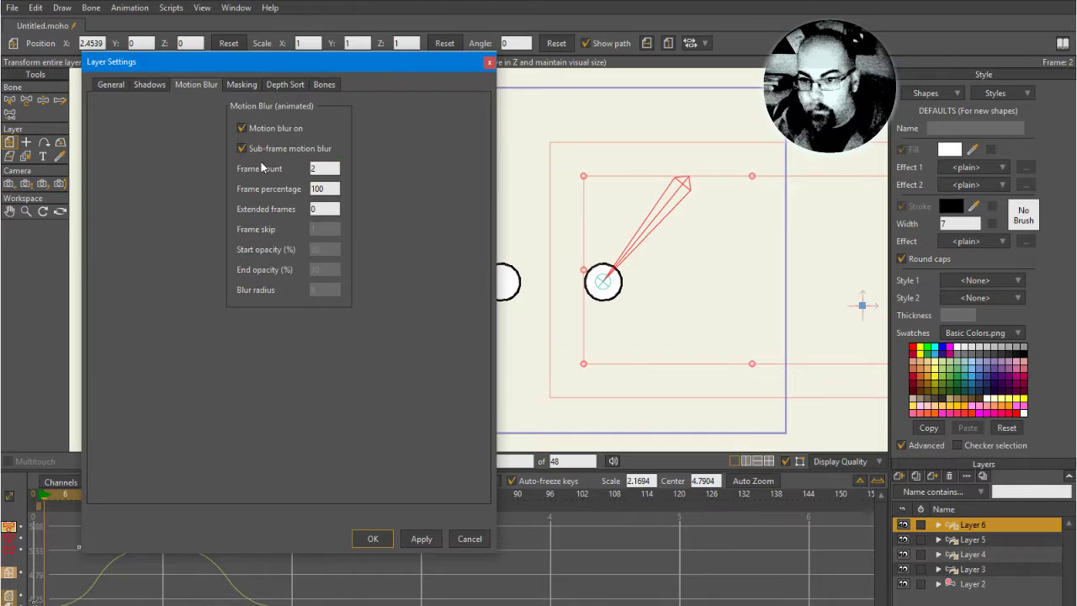
{"action": "double_click", "coordinate": [323, 168]}
{"action": "type", "text": "10"}
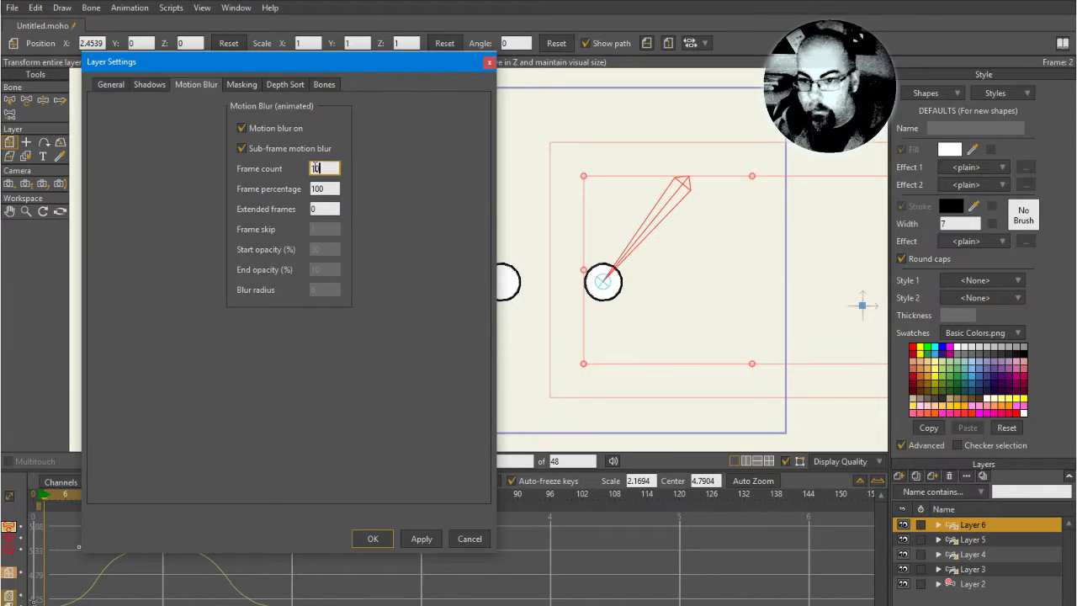
{"action": "left_click", "coordinate": [421, 539]}
- Apply Layer 5's blur settings and set Layer 4's frame count to 10
{"action": "left_click", "coordinate": [968, 540]}
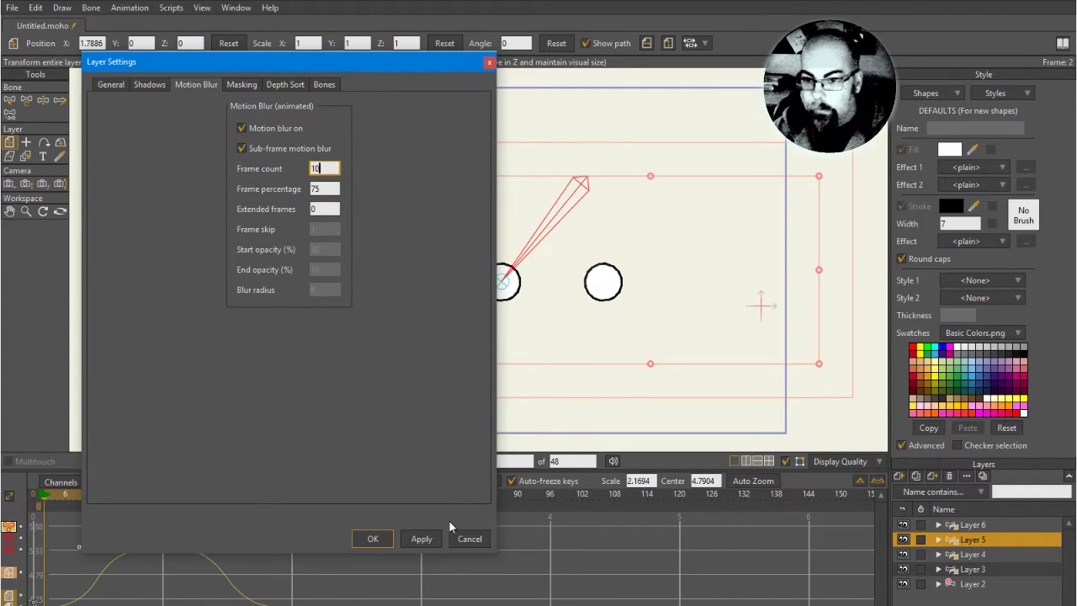
{"action": "left_click", "coordinate": [421, 538]}
{"action": "left_click", "coordinate": [969, 554]}
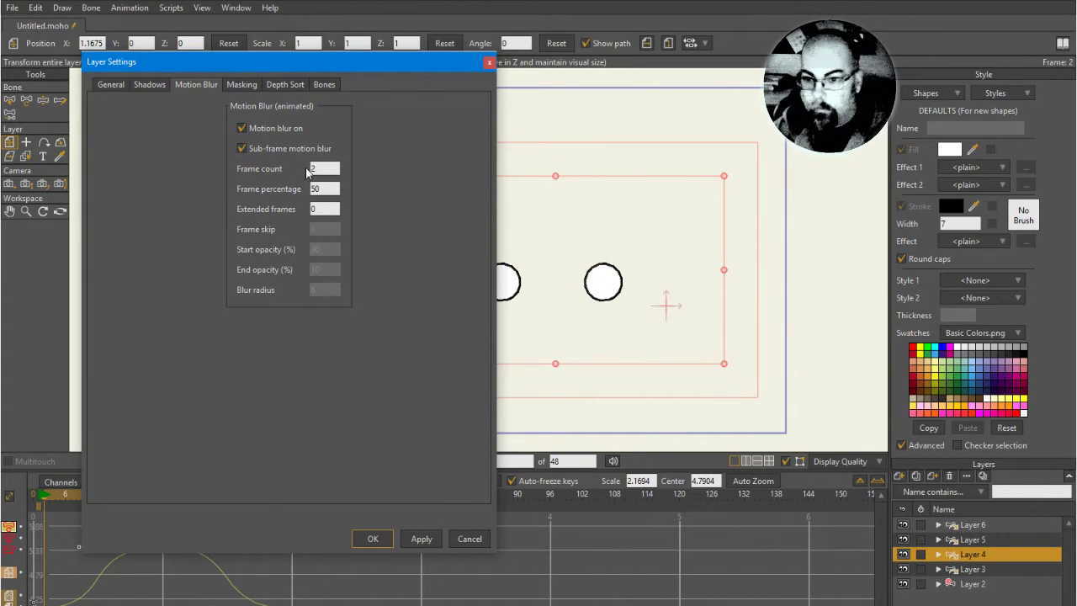
{"action": "double_click", "coordinate": [319, 169]}
{"action": "type", "text": "10"}
{"action": "left_click", "coordinate": [422, 538]}
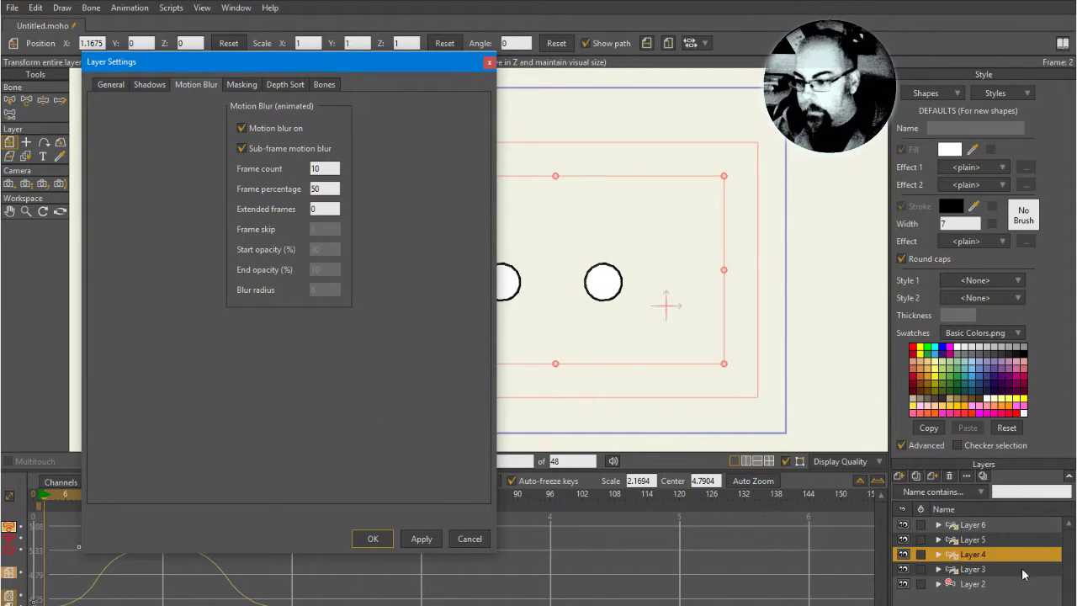
- Set Layer 3's frame count to 10, then close Layer Settings keeping the changes
{"action": "left_click", "coordinate": [1020, 570]}
{"action": "double_click", "coordinate": [322, 167]}
{"action": "type", "text": "10"}
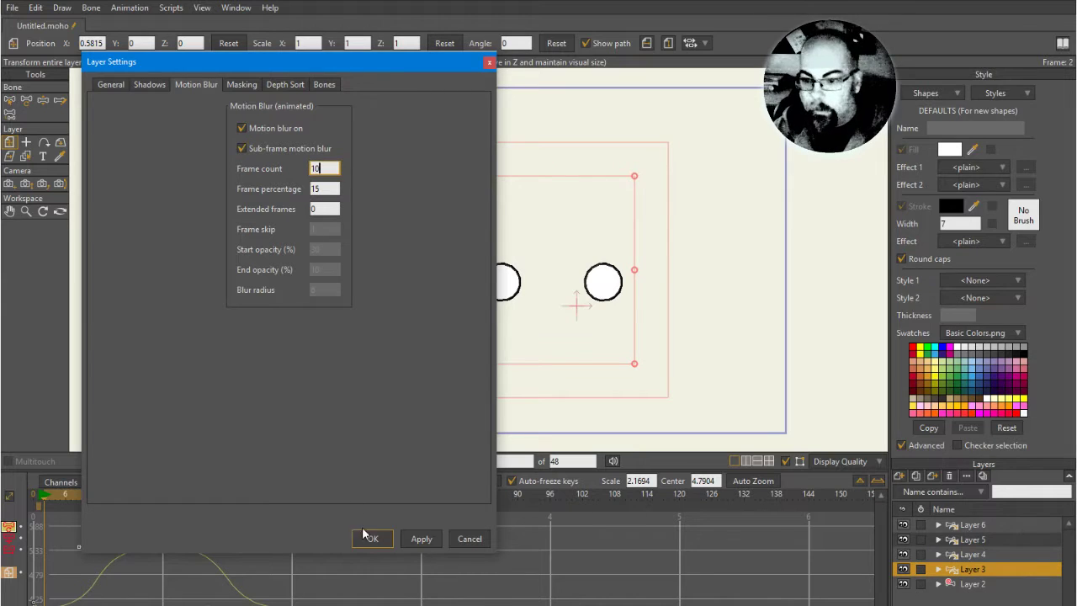
{"action": "left_click", "coordinate": [421, 540]}
{"action": "left_click", "coordinate": [983, 590]}
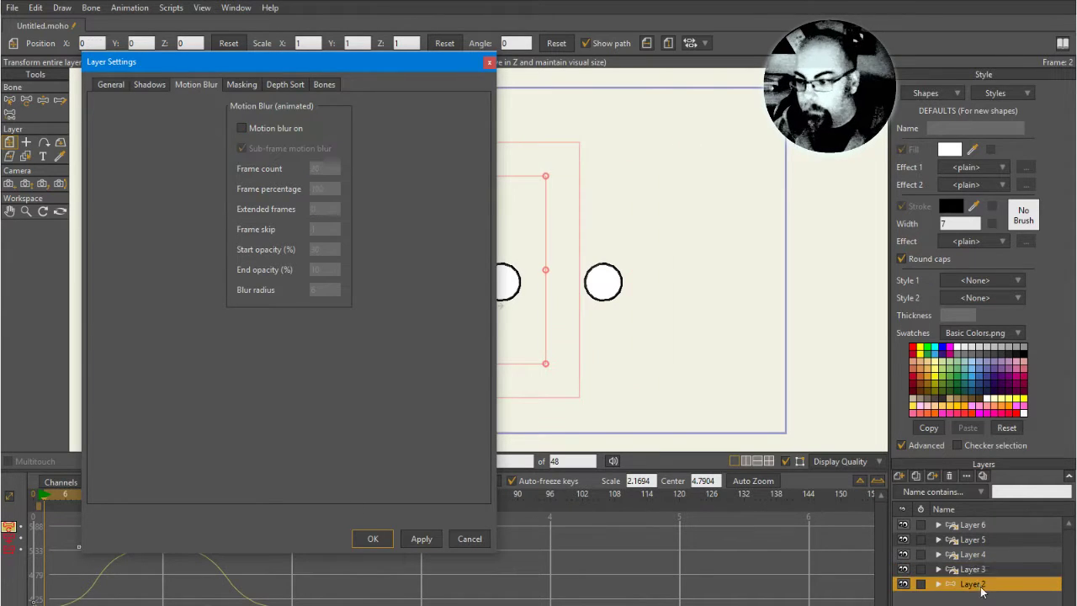
{"action": "left_click", "coordinate": [972, 525]}
{"action": "left_click", "coordinate": [376, 539]}
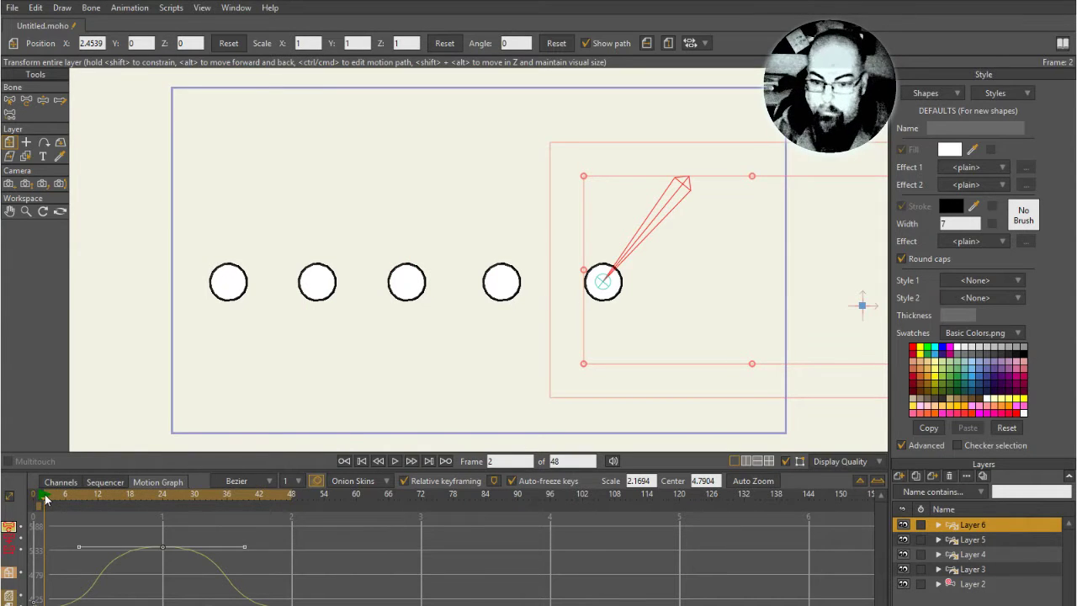
- Render frame 12 with Ctrl+R and shift the Rendered window aside
{"action": "left_click_drag", "start_coordinate": [44, 497], "coordinate": [96, 497]}
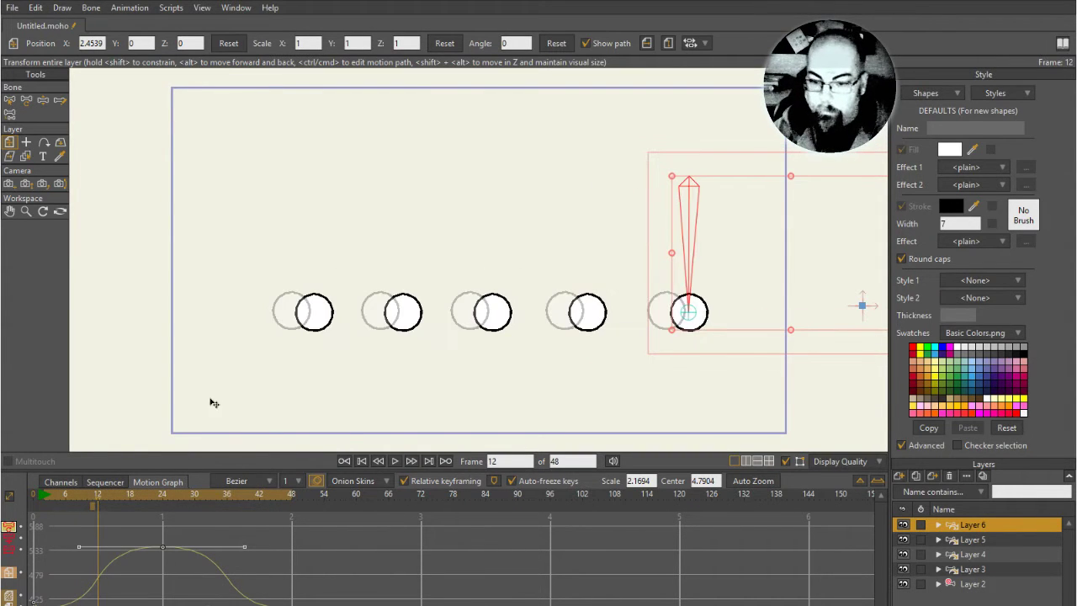
{"action": "key", "text": "ctrl+r"}
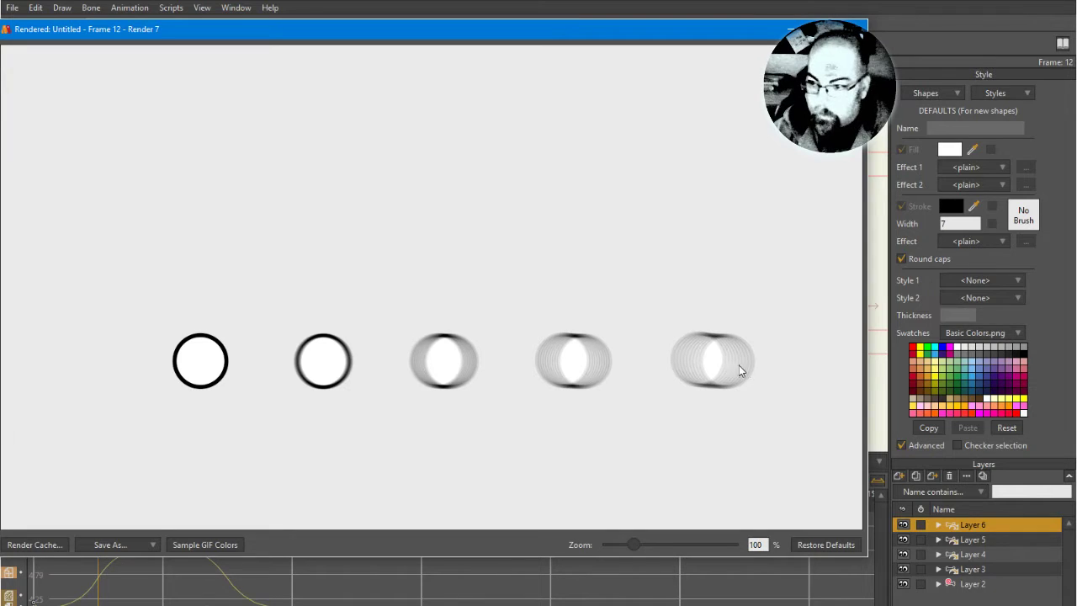
{"action": "left_click_drag", "start_coordinate": [283, 34], "coordinate": [357, 34]}
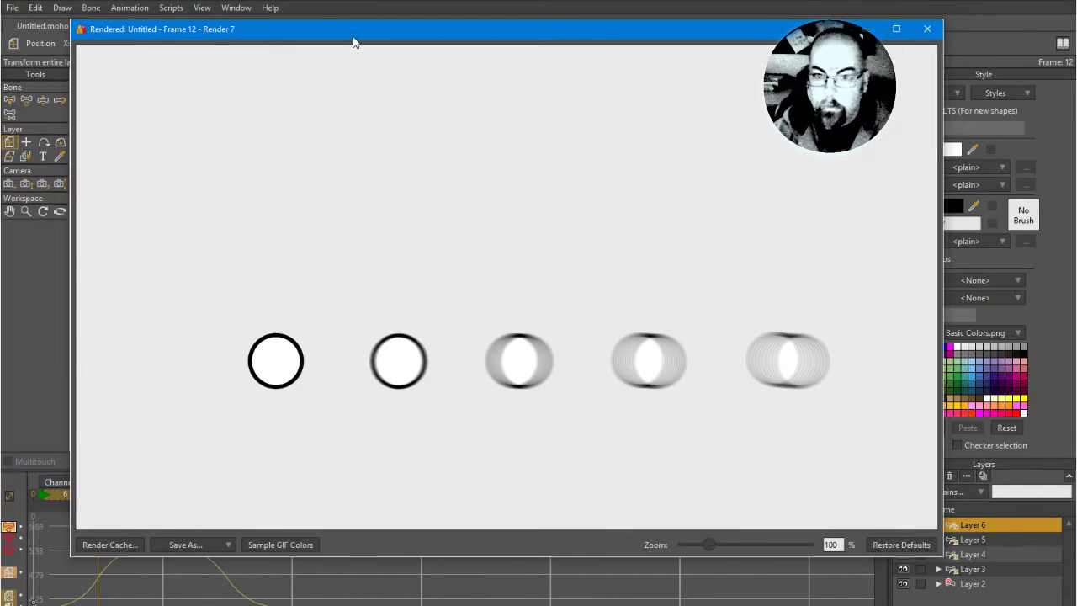
- Open Export Animation and move its settings window out of the way
{"action": "left_click", "coordinate": [12, 8]}
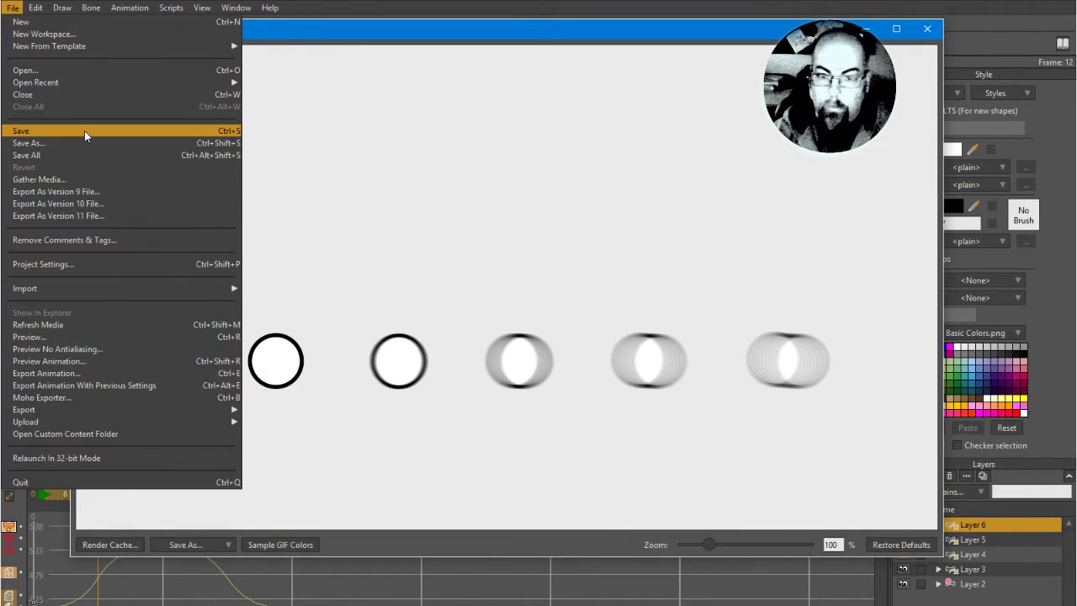
{"action": "left_click", "coordinate": [70, 373]}
{"action": "left_click_drag", "start_coordinate": [451, 149], "coordinate": [171, 48]}
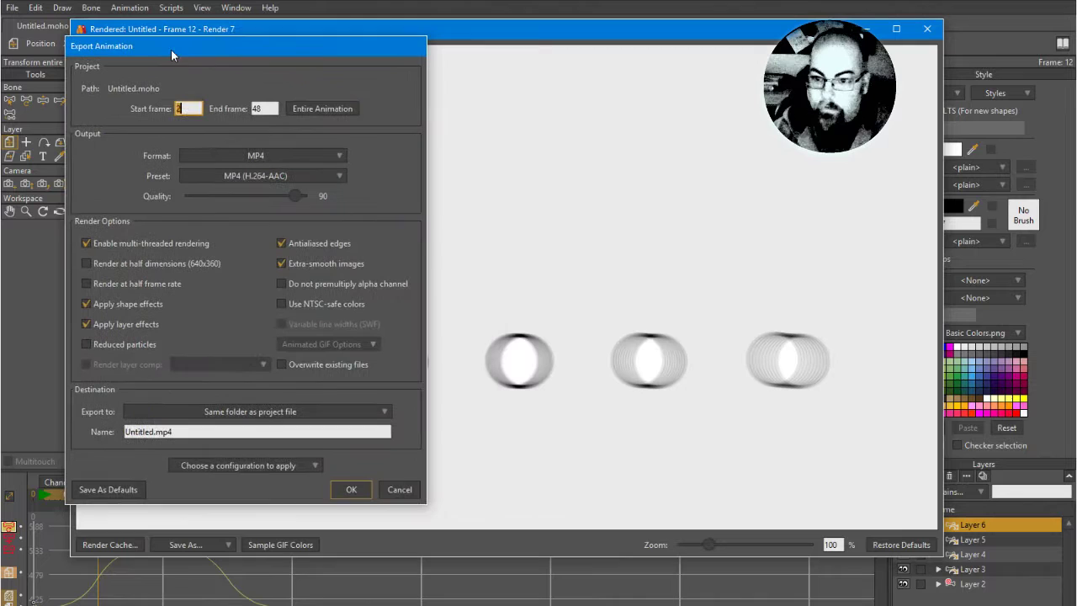
{"action": "left_click", "coordinate": [274, 412]}
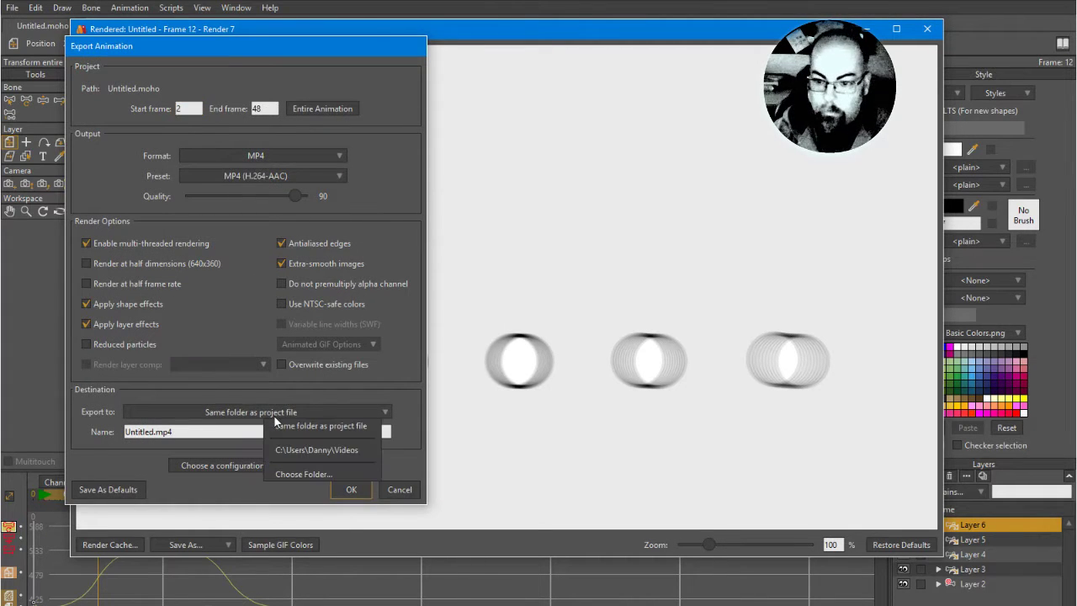
{"action": "left_click", "coordinate": [303, 474]}
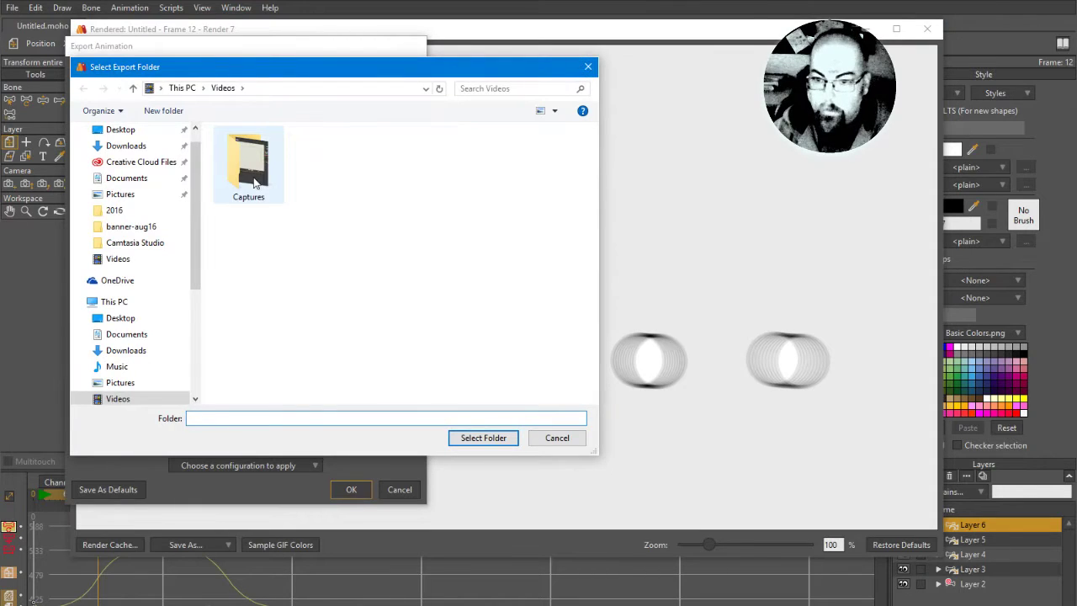
{"action": "left_click", "coordinate": [587, 67]}
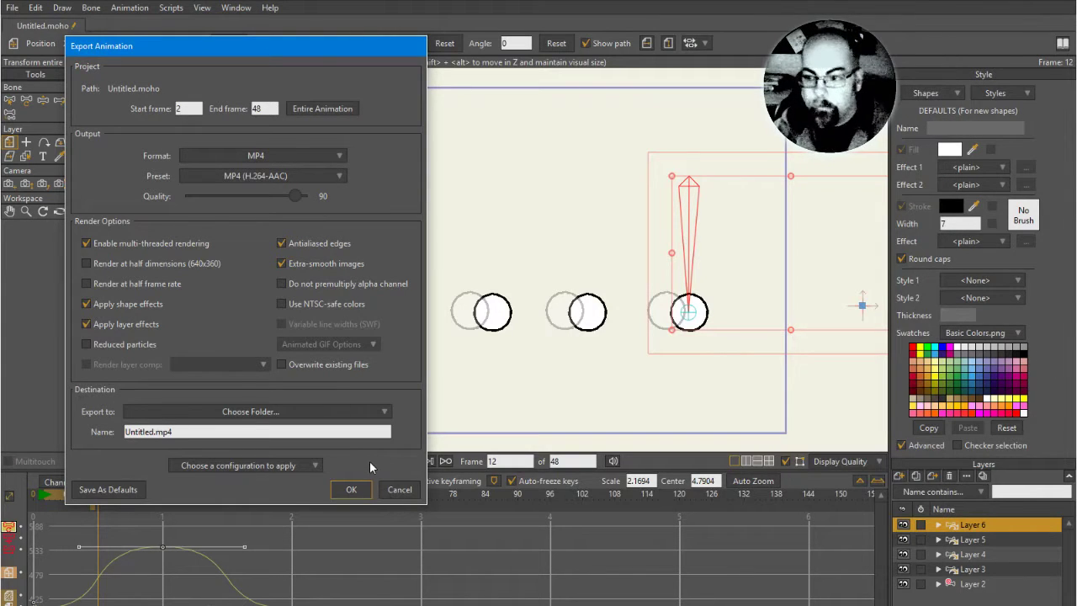
- Set the destination to the Videos folder, name the file swing2, and start the export
{"action": "left_click", "coordinate": [280, 410]}
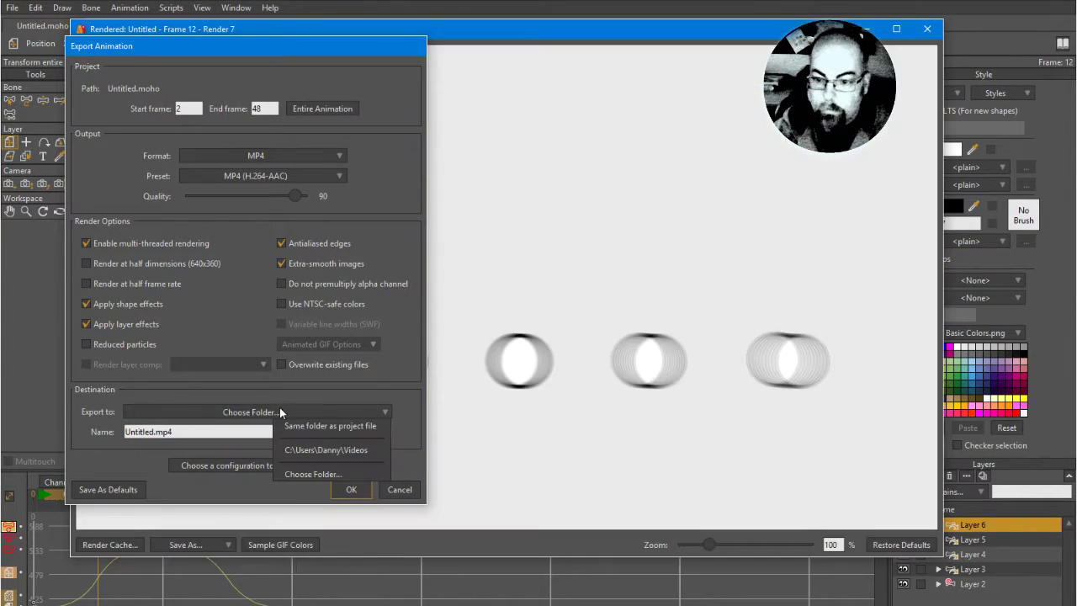
{"action": "left_click", "coordinate": [310, 451]}
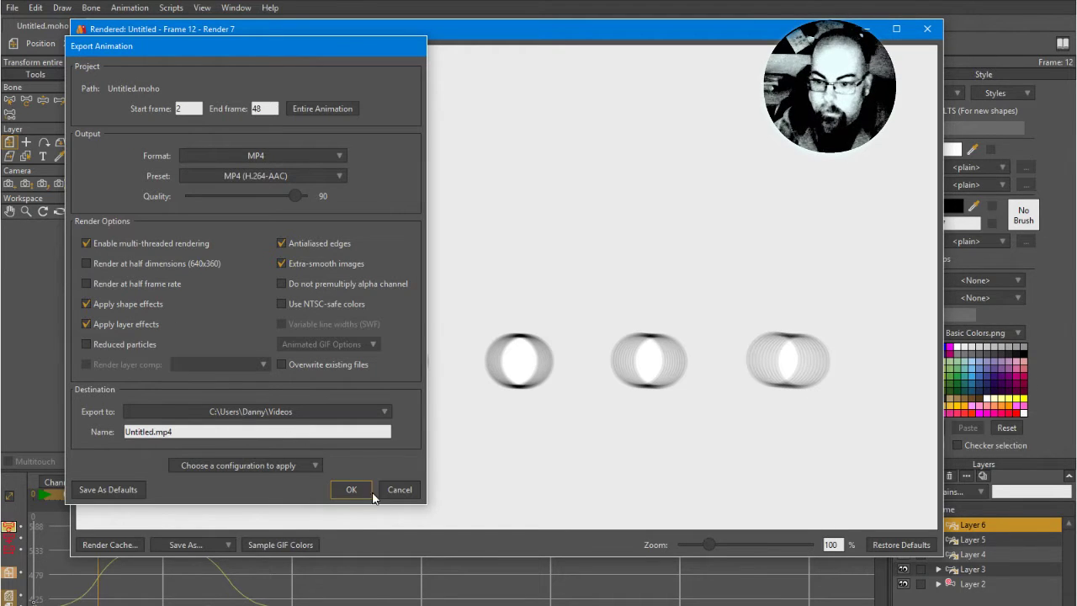
{"action": "triple_click", "coordinate": [147, 432]}
{"action": "type", "text": "swing"}
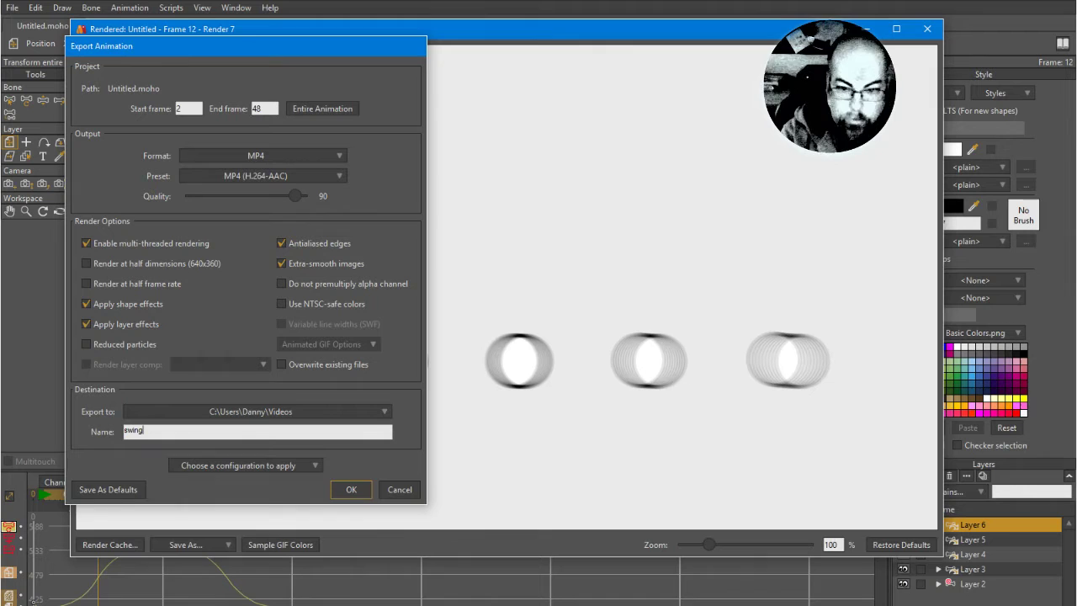
{"action": "type", "text": "2"}
{"action": "key", "text": "Return"}
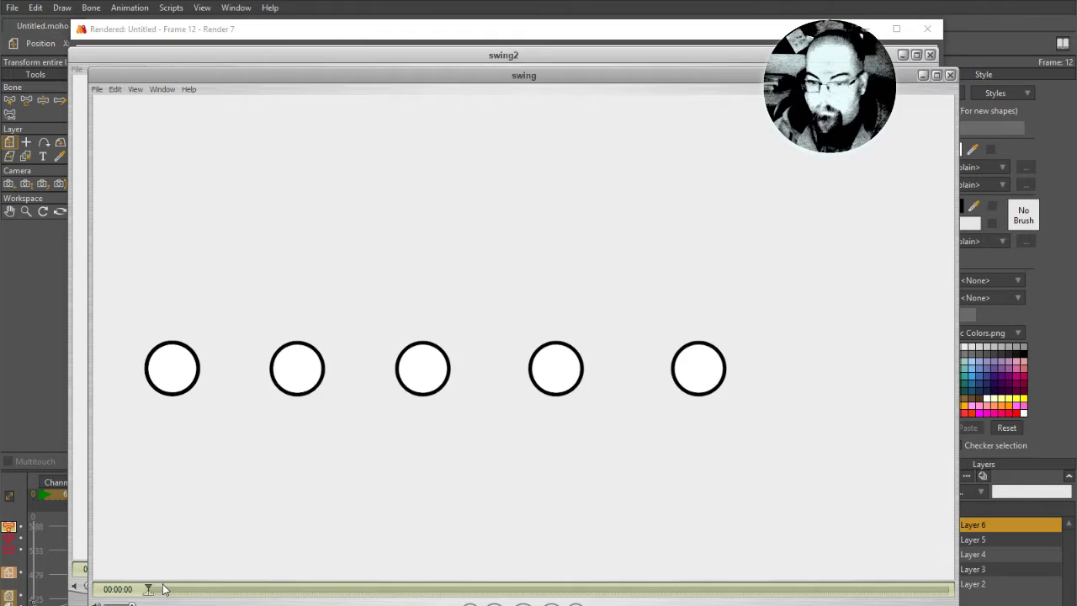
- Scrub the swing movie to a later frame, then scrub swing2 to a blurred frame
{"action": "left_click_drag", "start_coordinate": [164, 590], "coordinate": [333, 593]}
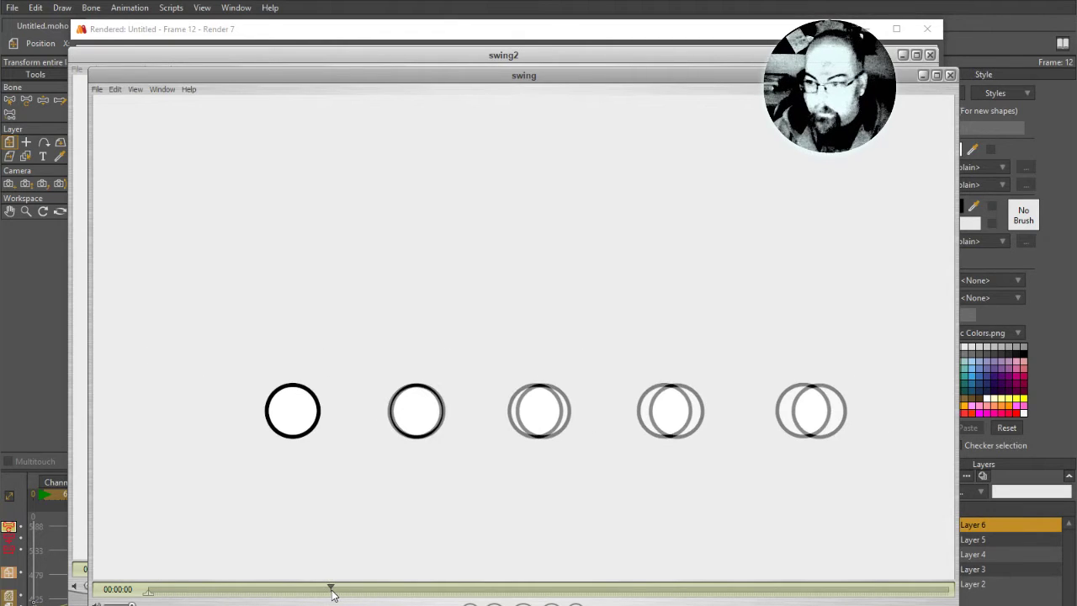
{"action": "left_click", "coordinate": [421, 39]}
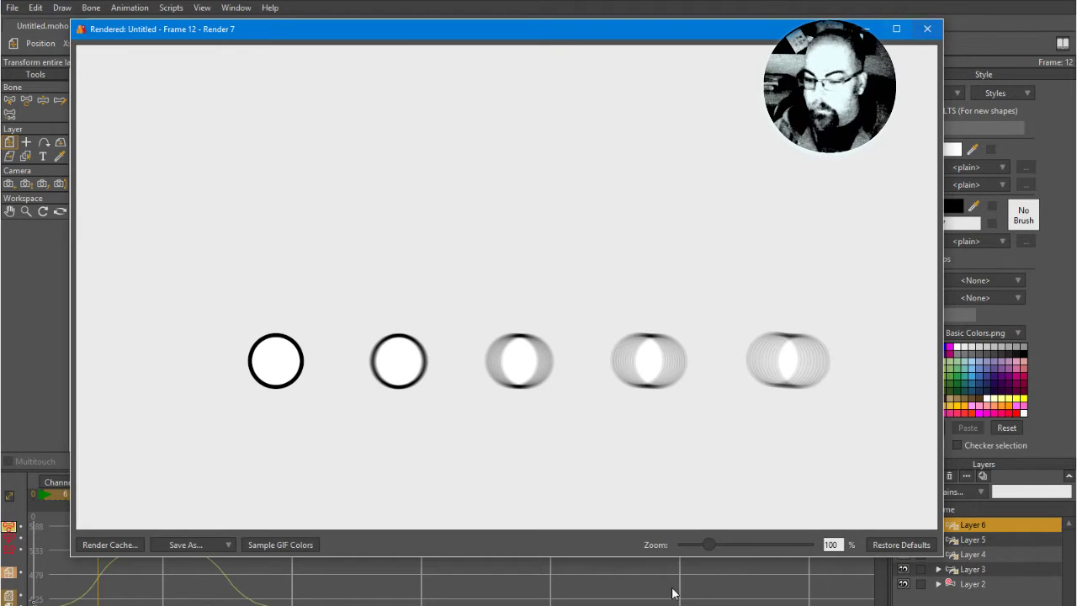
{"action": "key", "text": "alt+Tab"}
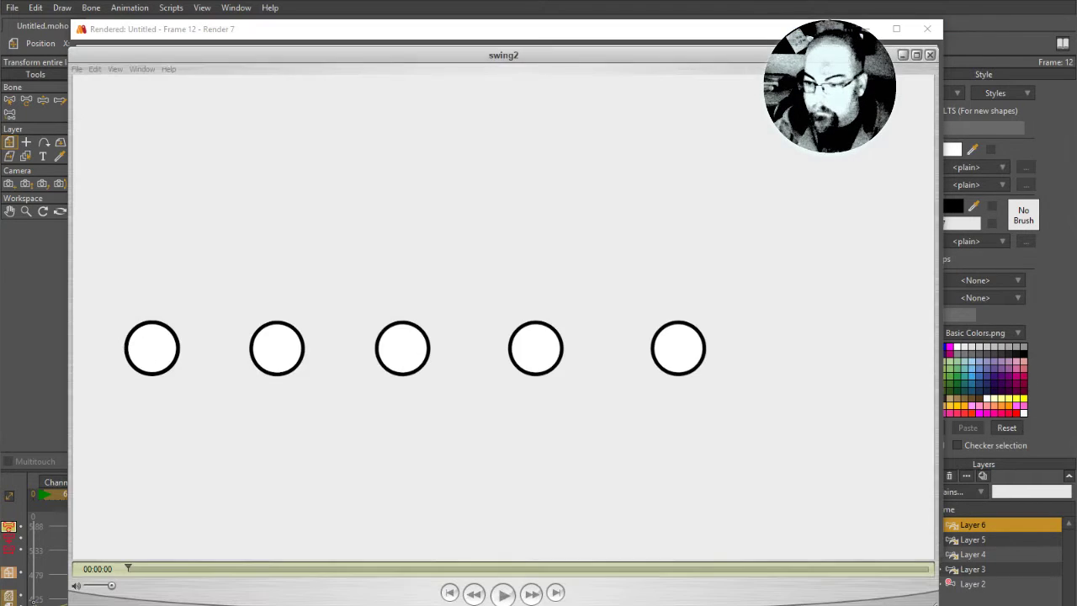
{"action": "key", "text": "alt+Tab"}
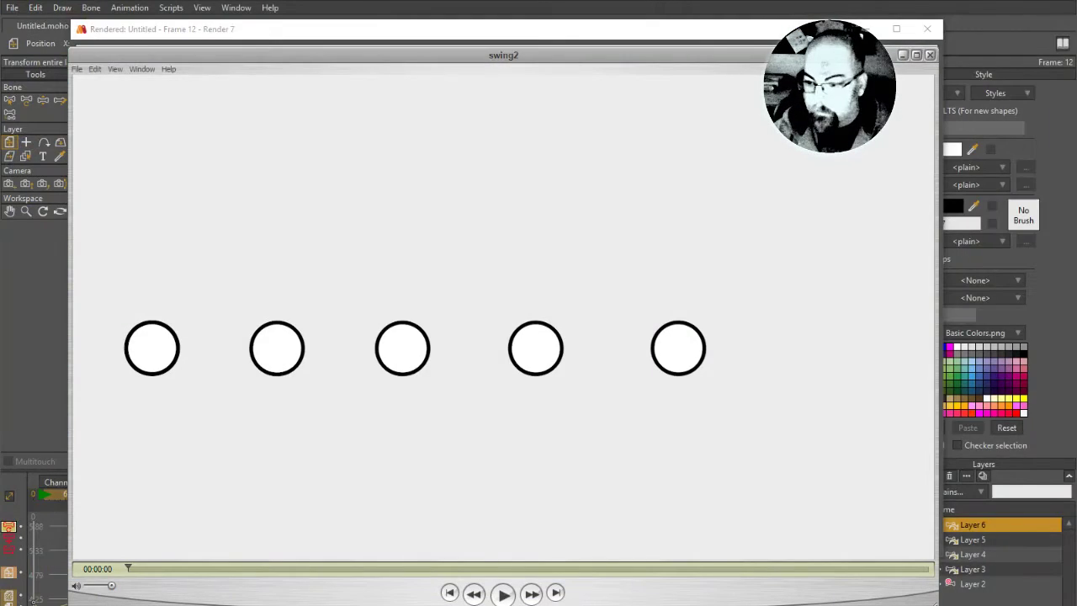
{"action": "key", "text": "alt+Tab"}
{"action": "key", "text": "alt+Tab"}
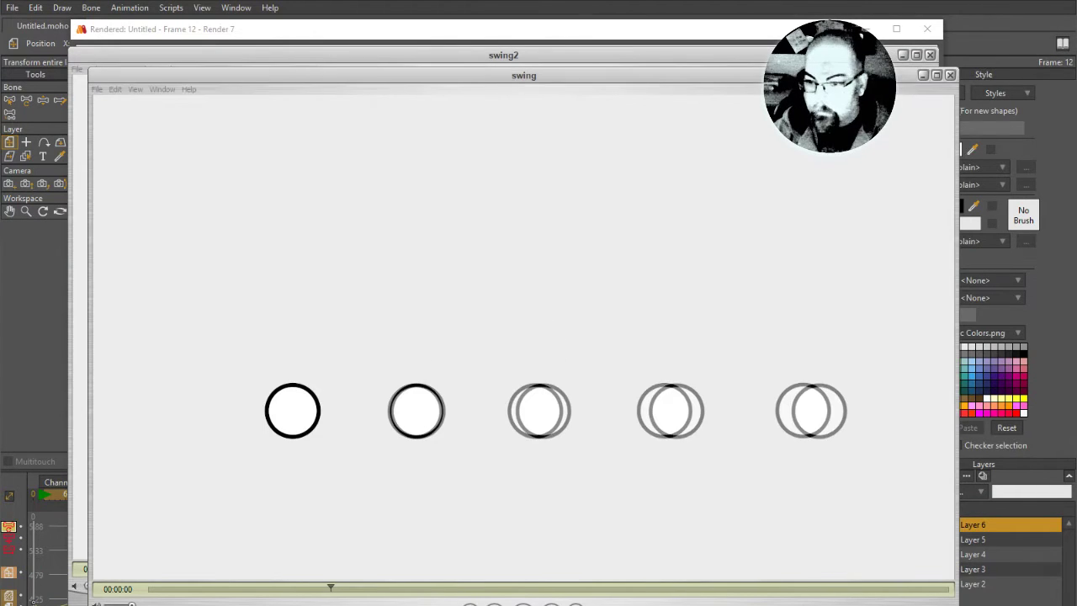
{"action": "key", "text": "alt+Tab"}
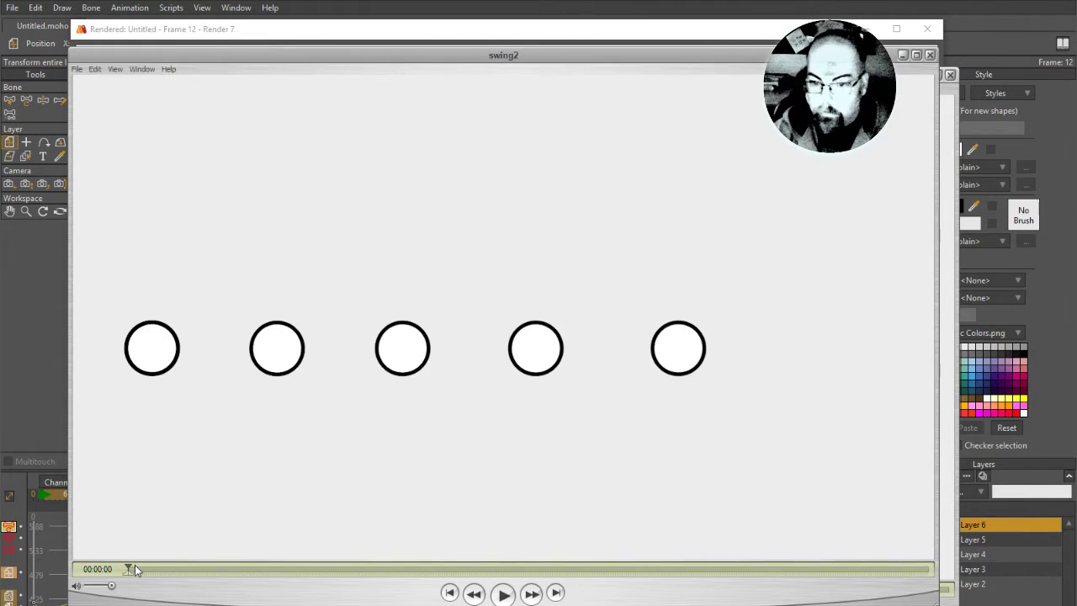
{"action": "left_click_drag", "start_coordinate": [137, 571], "coordinate": [314, 571]}
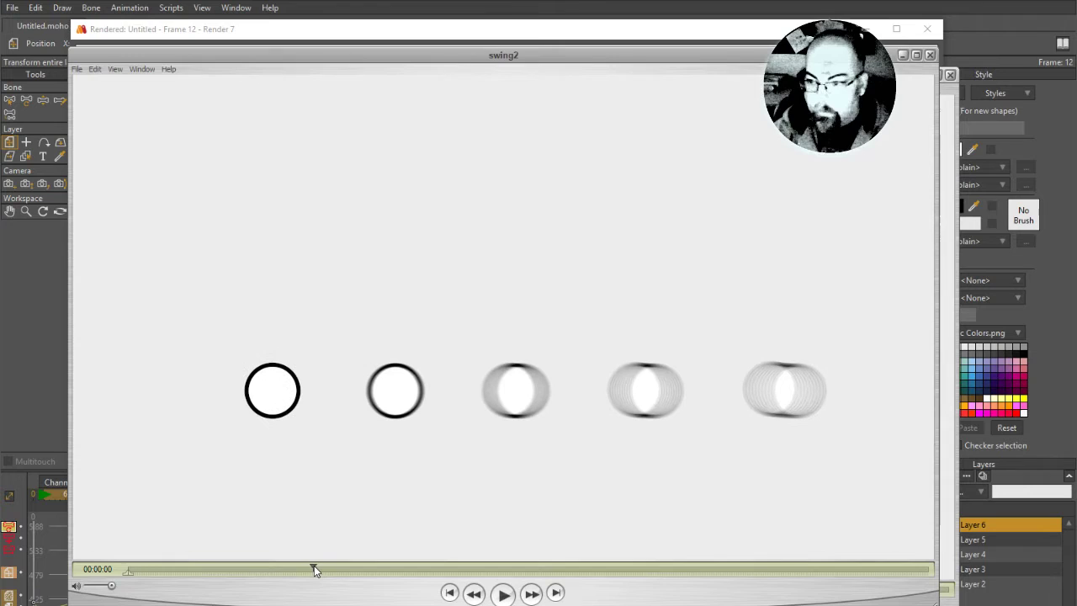
- Compare swing and swing2 side by side at matching frames, then play swing2 through
{"action": "left_click_drag", "start_coordinate": [618, 59], "coordinate": [448, 77]}
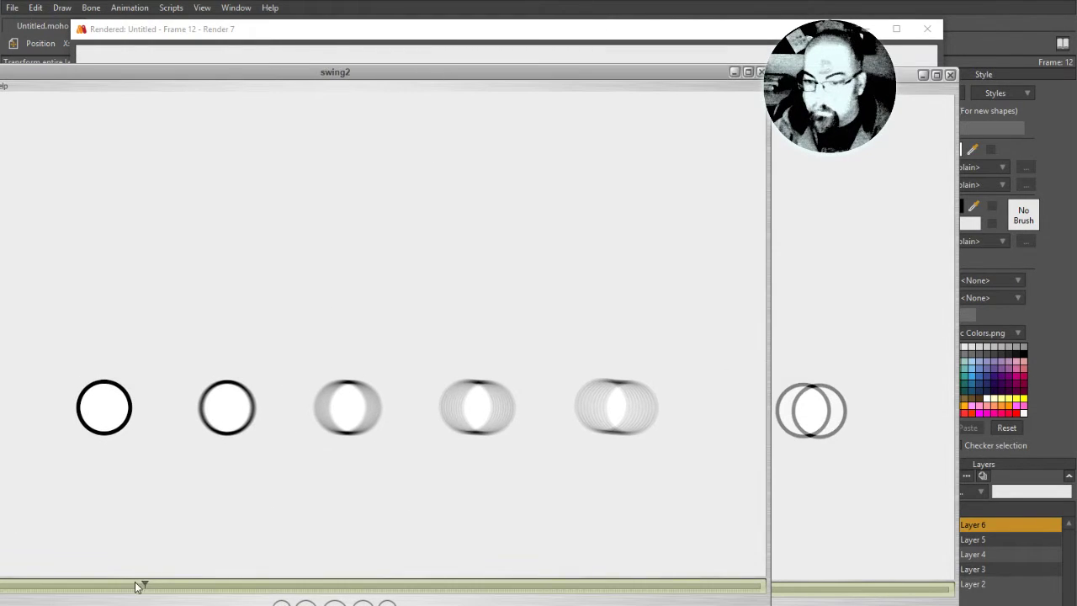
{"action": "left_click_drag", "start_coordinate": [139, 589], "coordinate": [127, 588]}
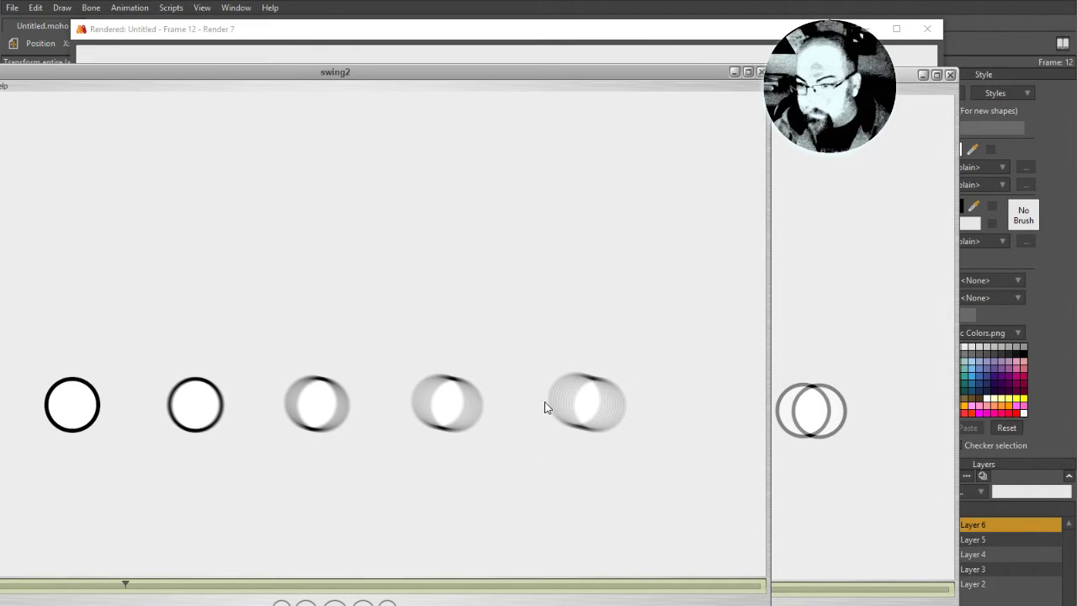
{"action": "left_click", "coordinate": [802, 434]}
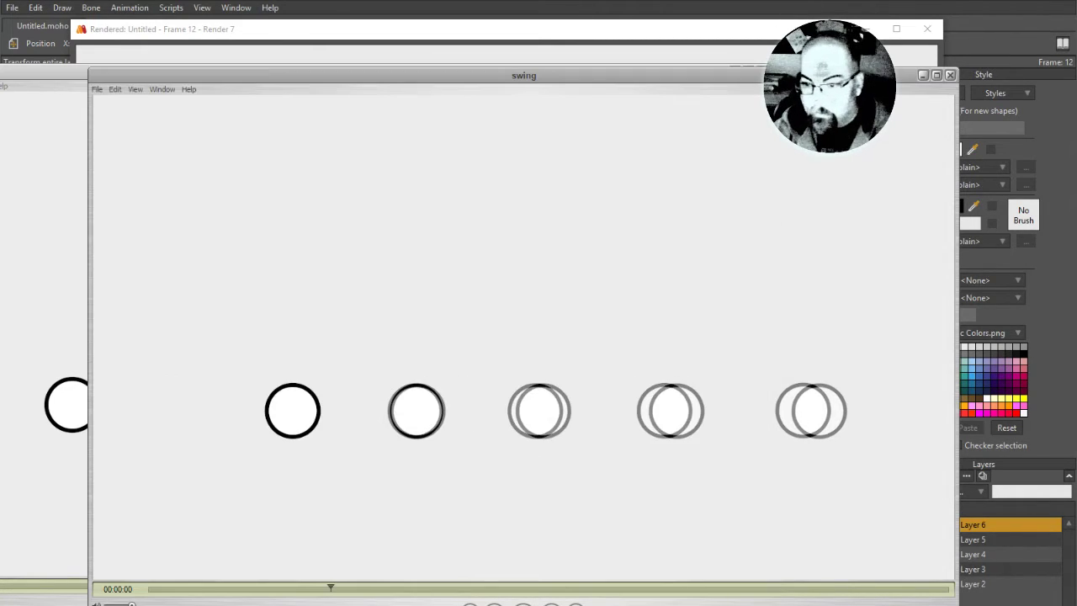
{"action": "left_click_drag", "start_coordinate": [320, 592], "coordinate": [316, 592]}
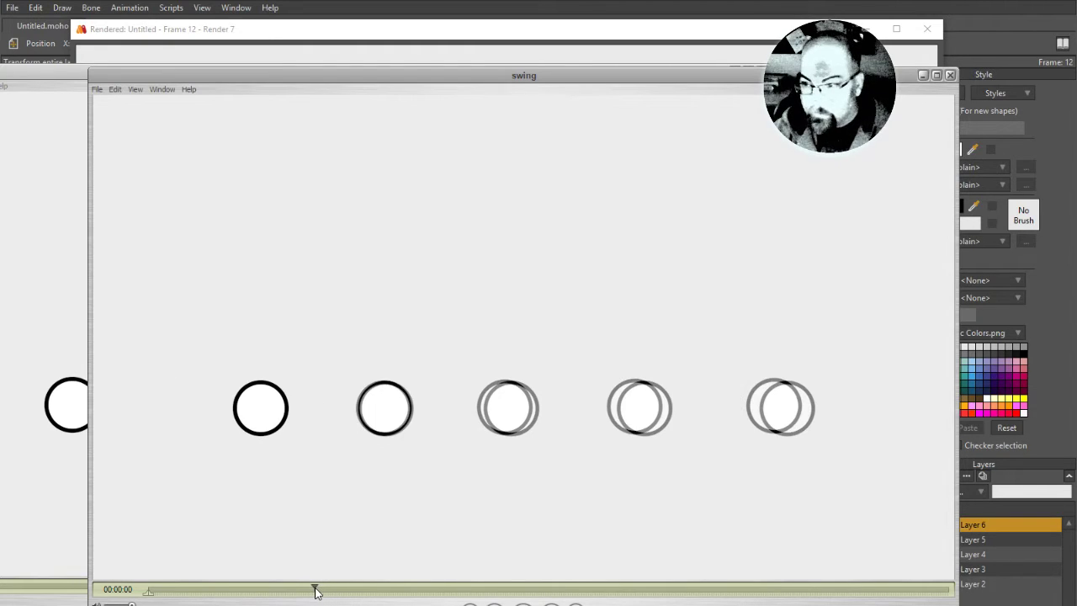
{"action": "left_click", "coordinate": [32, 603]}
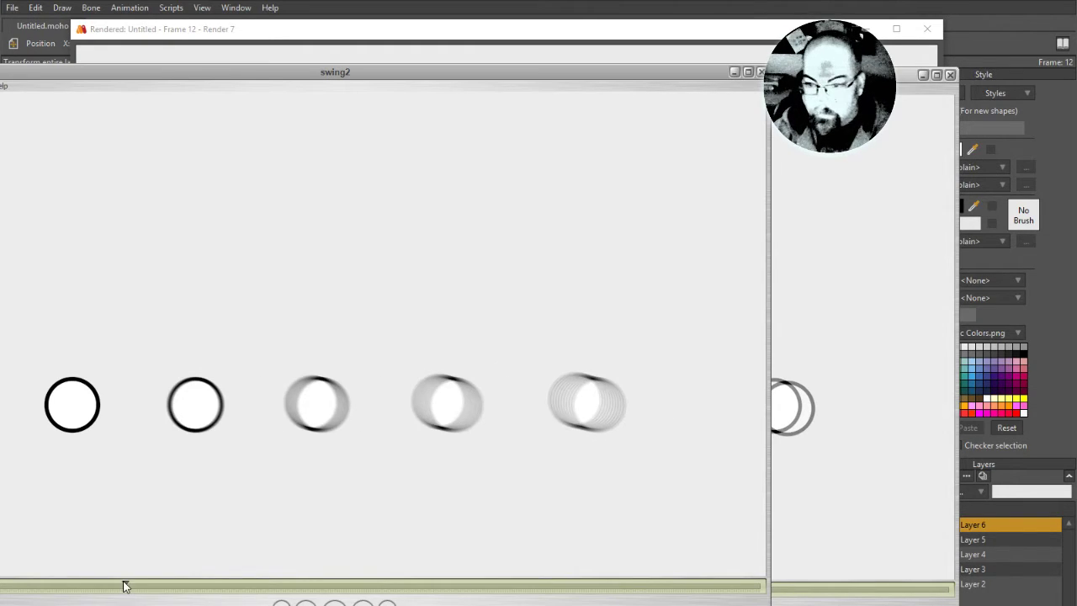
{"action": "mouse_move", "coordinate": [122, 586]}
{"action": "left_mouse_down"}
{"action": "mouse_move", "coordinate": [106, 584]}
{"action": "mouse_move", "coordinate": [126, 585]}
{"action": "left_mouse_up"}
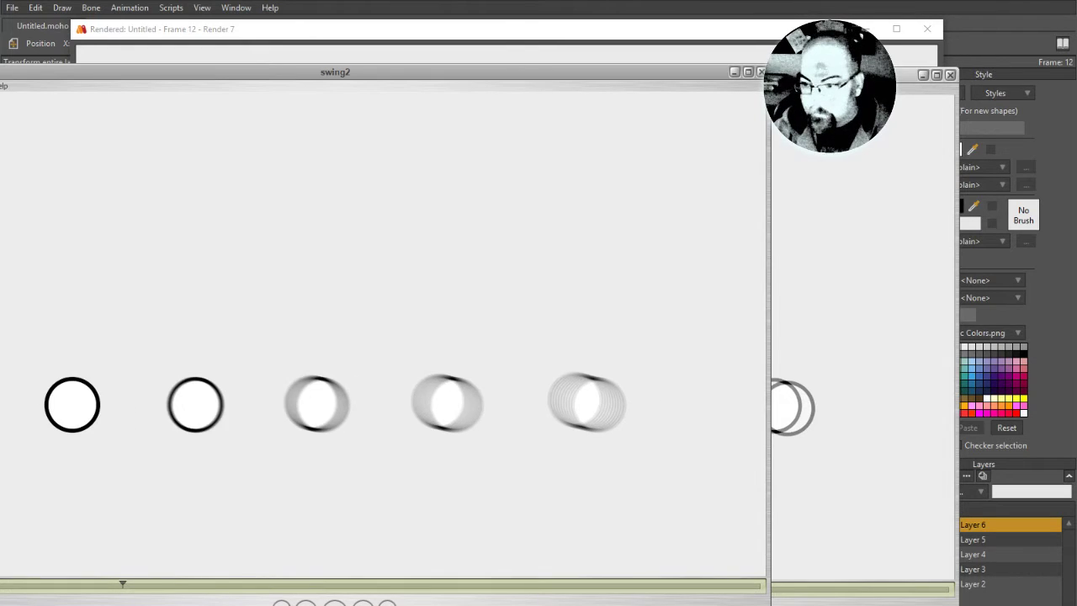
{"action": "left_click", "coordinate": [326, 596]}
{"action": "left_click_drag", "start_coordinate": [317, 591], "coordinate": [327, 592]}
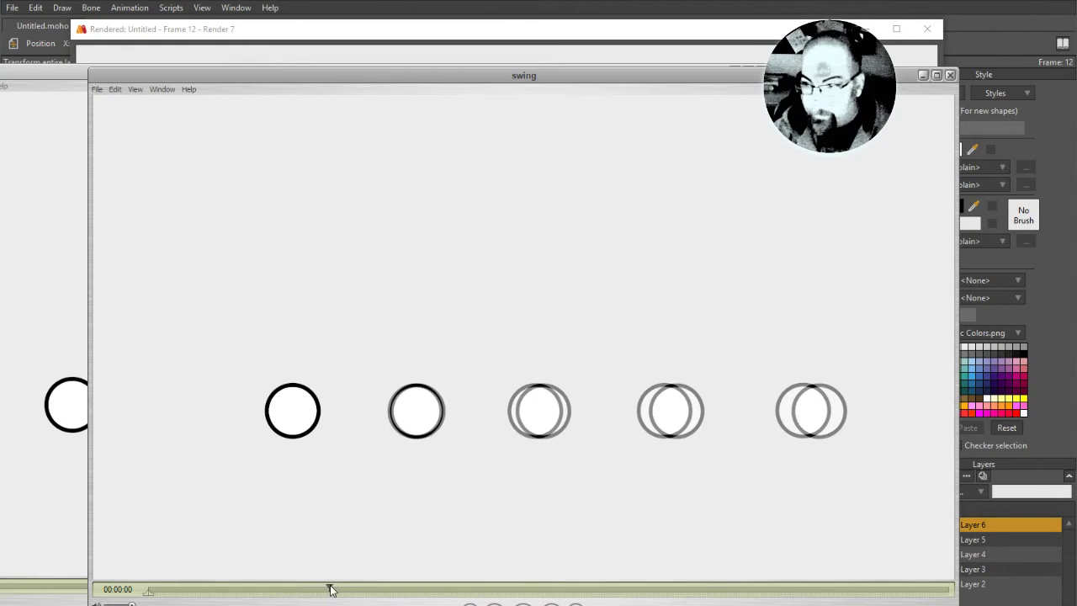
{"action": "left_click", "coordinate": [50, 592]}
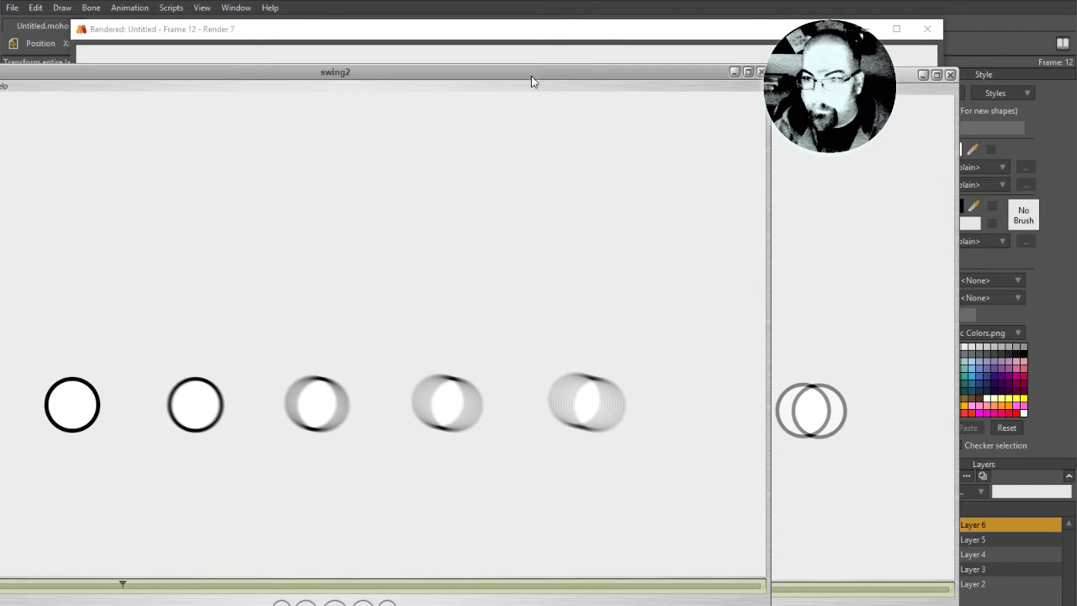
{"action": "left_click_drag", "start_coordinate": [329, 77], "coordinate": [518, 45]}
{"action": "left_click", "coordinate": [522, 574]}
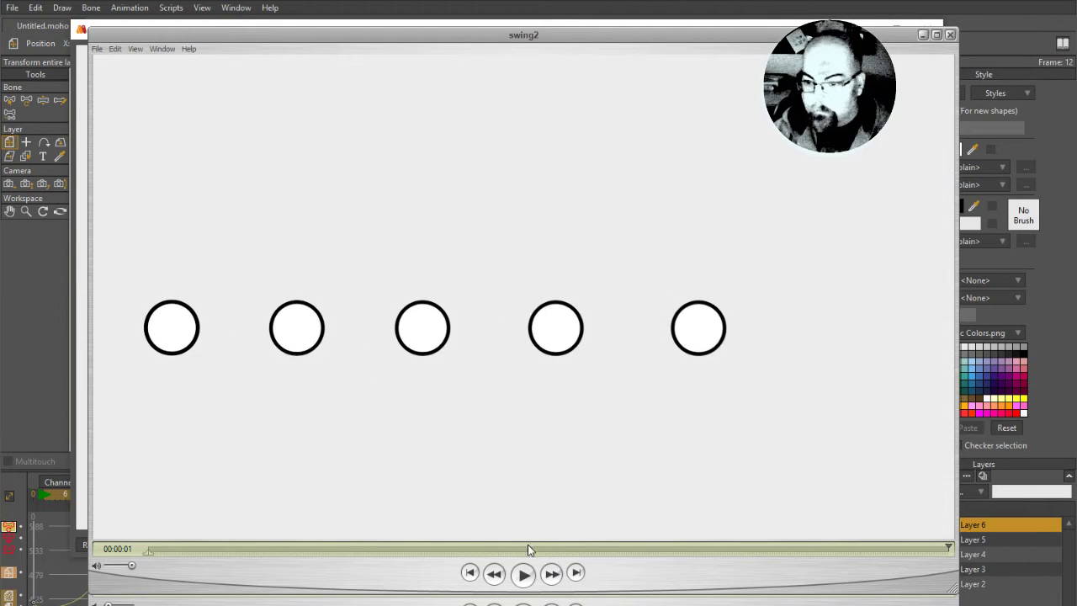
- Enable Loop in swing2's View menu so the movie keeps playing
{"action": "left_click", "coordinate": [520, 550]}
{"action": "left_click", "coordinate": [133, 49]}
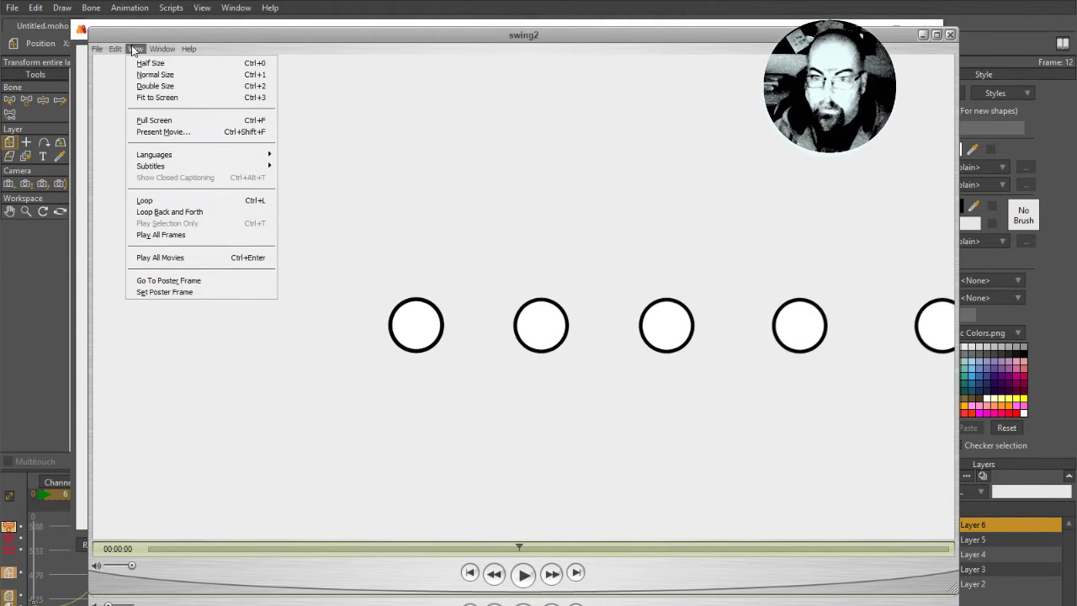
{"action": "left_click", "coordinate": [144, 201]}
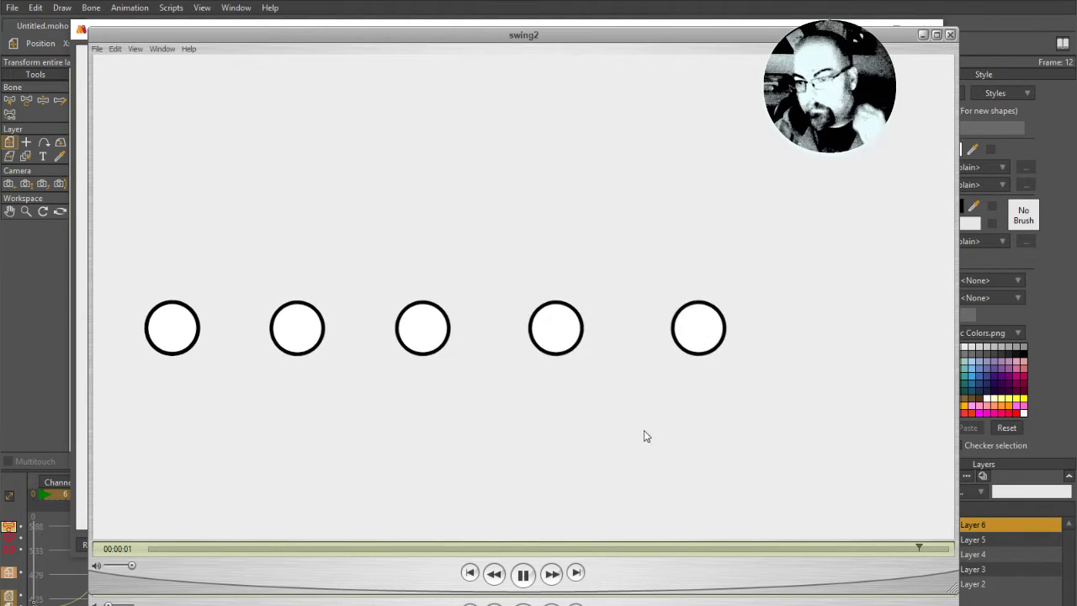